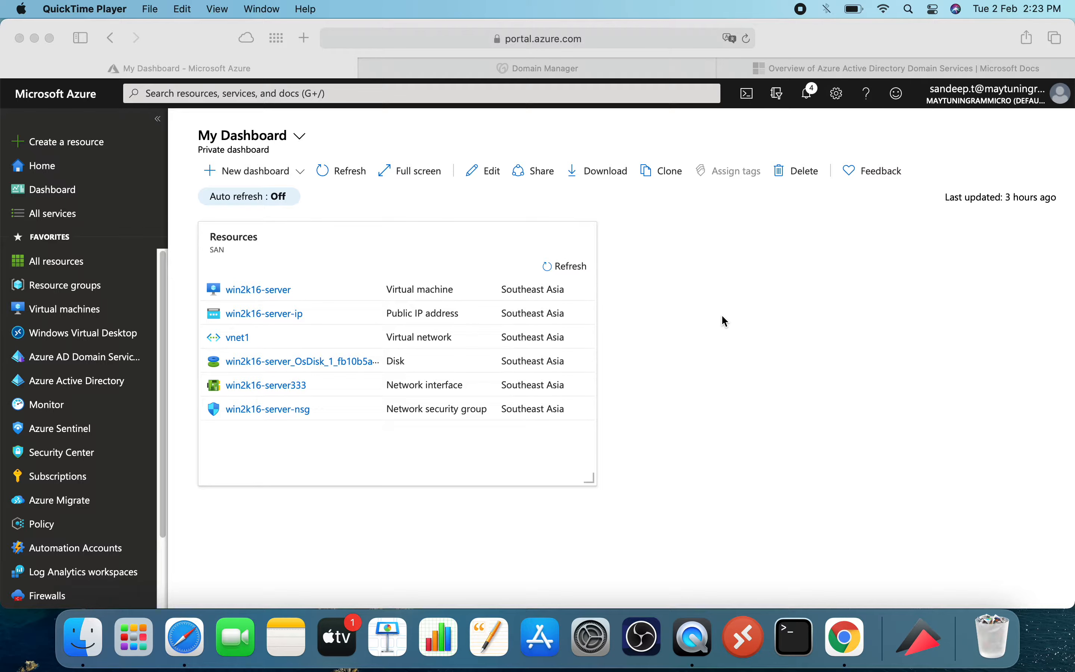
Step: Go from the GoDaddy tab to Azure Active Directory's Custom domain names page
{"action": "left_click", "coordinate": [544, 69]}
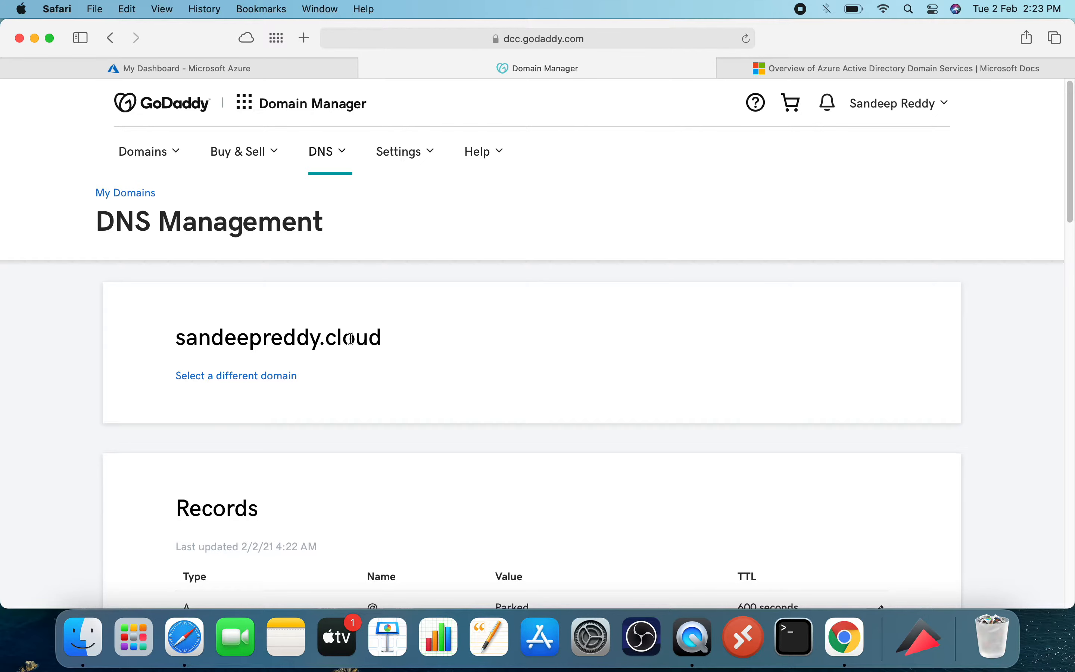
{"action": "left_click", "coordinate": [178, 68]}
{"action": "mouse_move", "coordinate": [85, 389]}
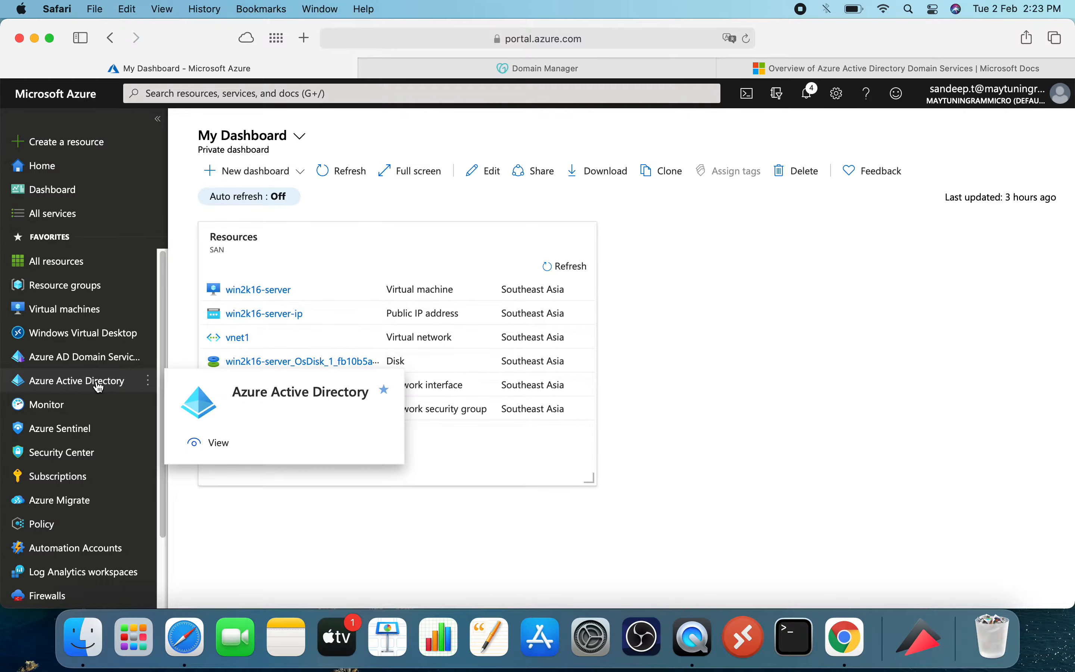
{"action": "left_click", "coordinate": [84, 389]}
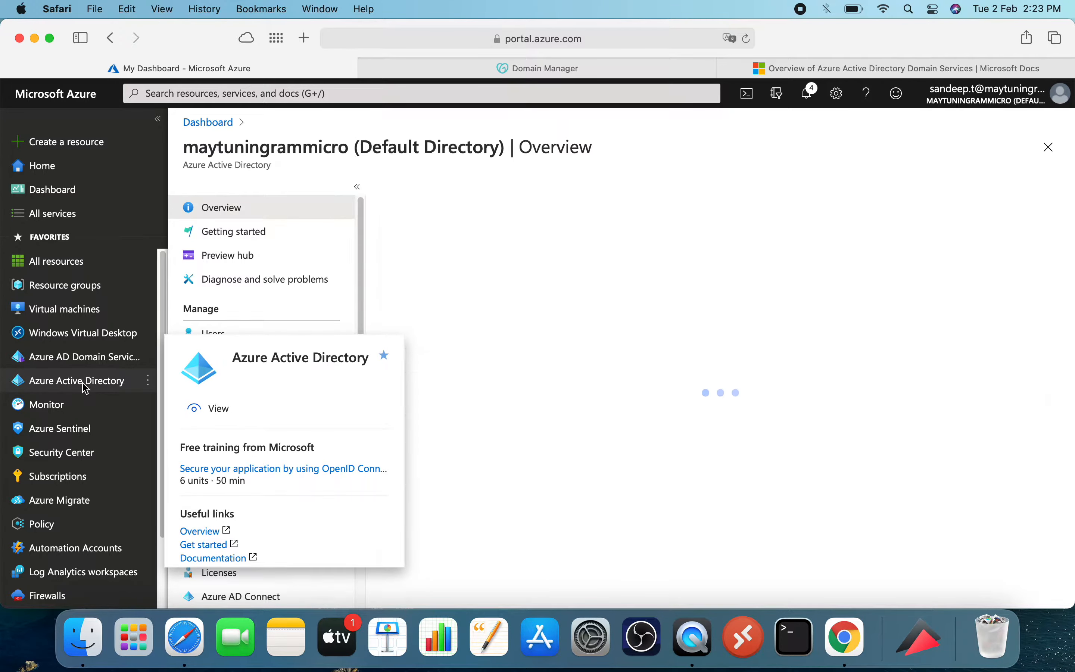
{"action": "scroll", "coordinate": [266, 302], "scroll_direction": "down", "scroll_amount": 5}
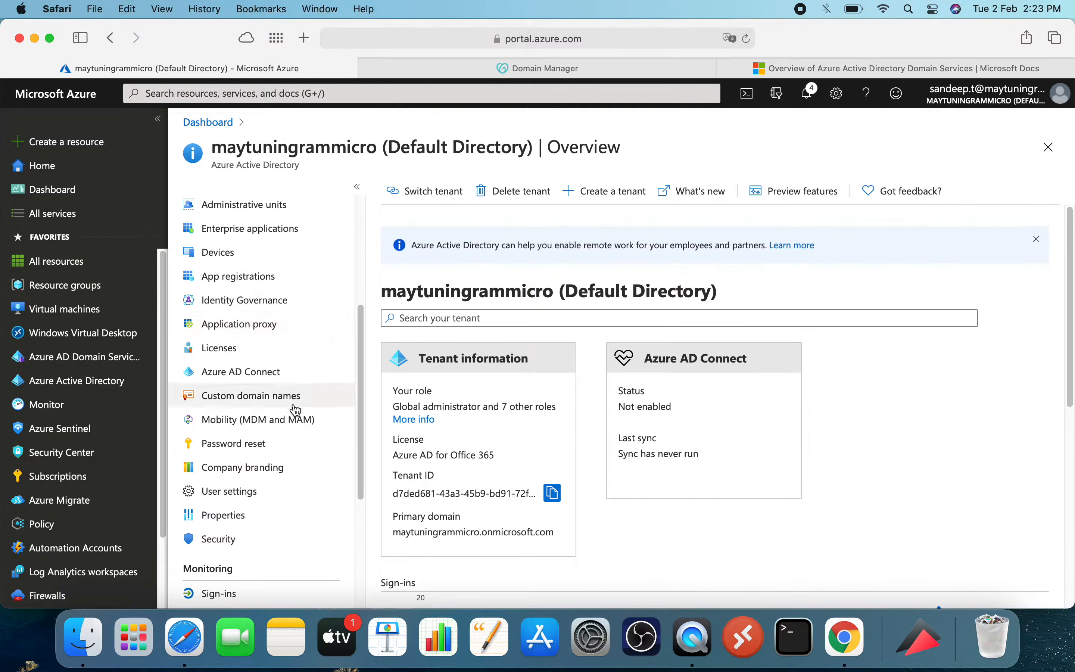
{"action": "left_click", "coordinate": [240, 398]}
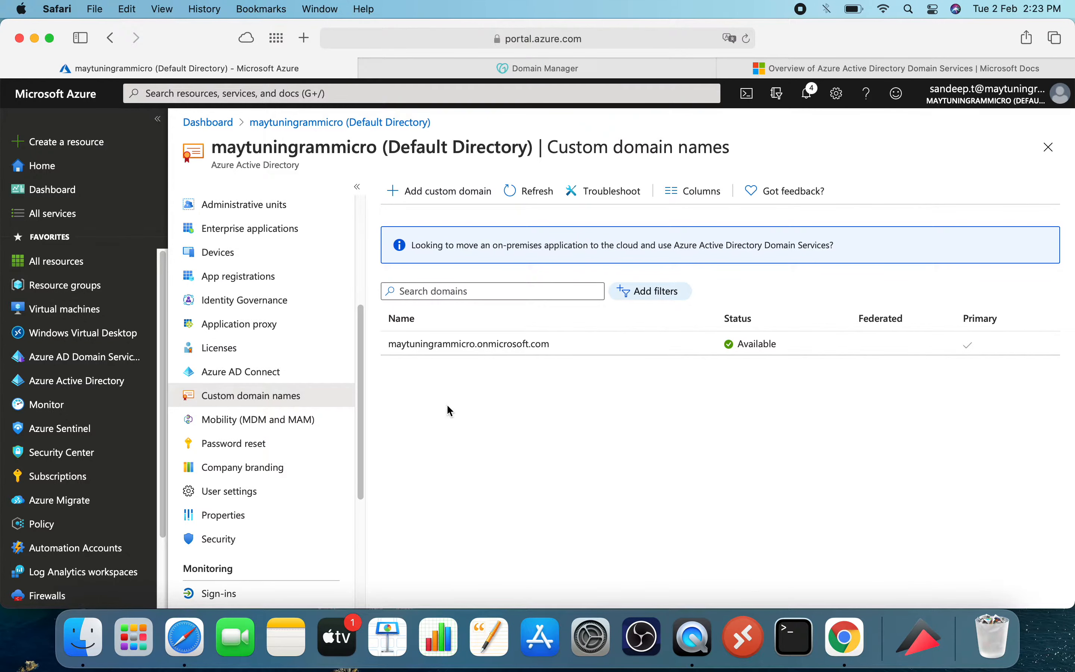
Step: Add the custom domain sandeepreddy.cloud and display its TXT verification record
{"action": "left_click", "coordinate": [443, 202]}
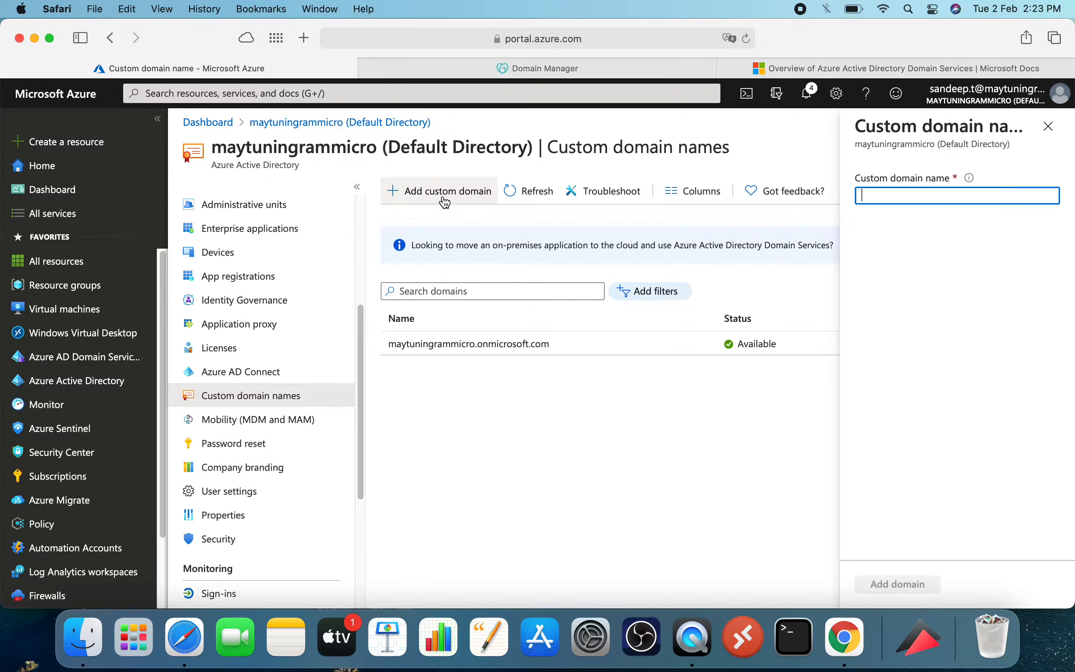
{"action": "type", "text": "sa"}
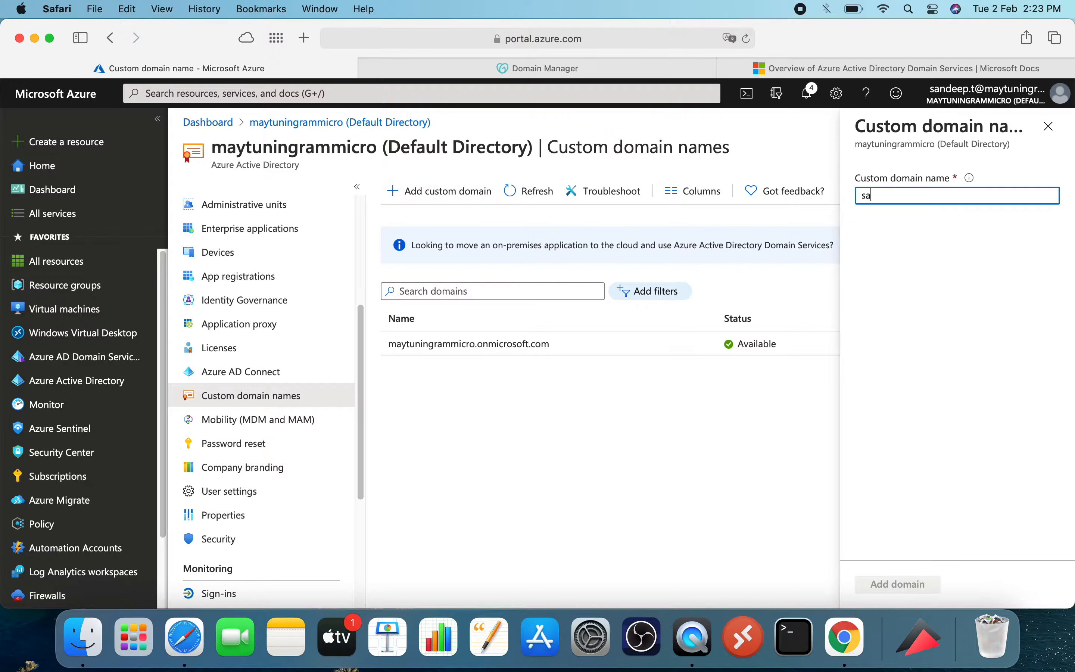
{"action": "type", "text": "ndeepre"}
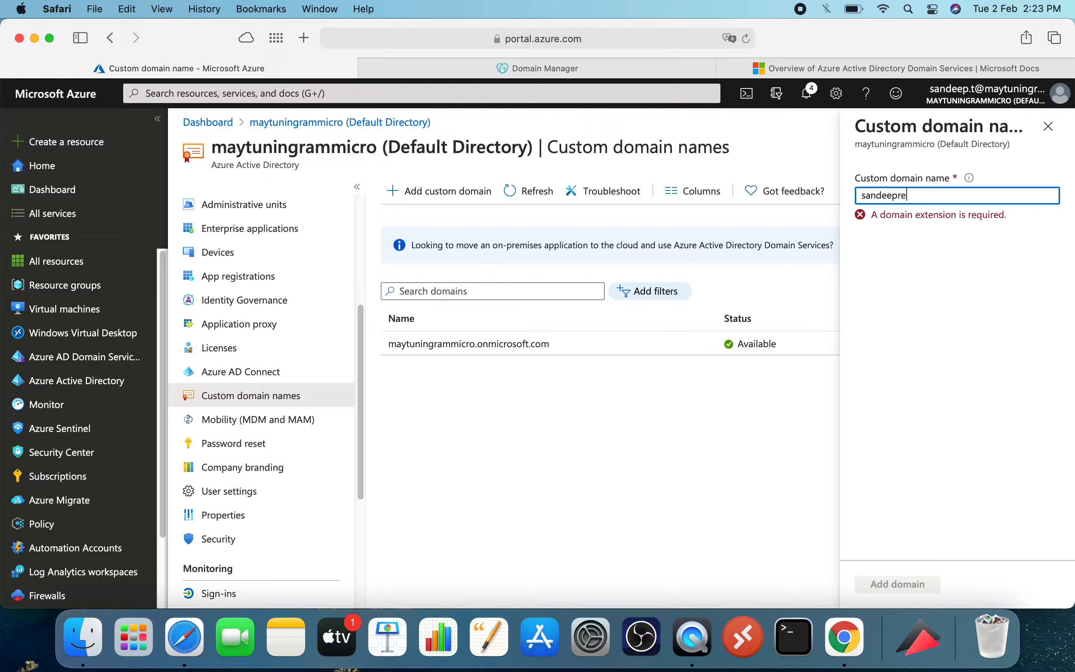
{"action": "type", "text": "ddy.cloud"}
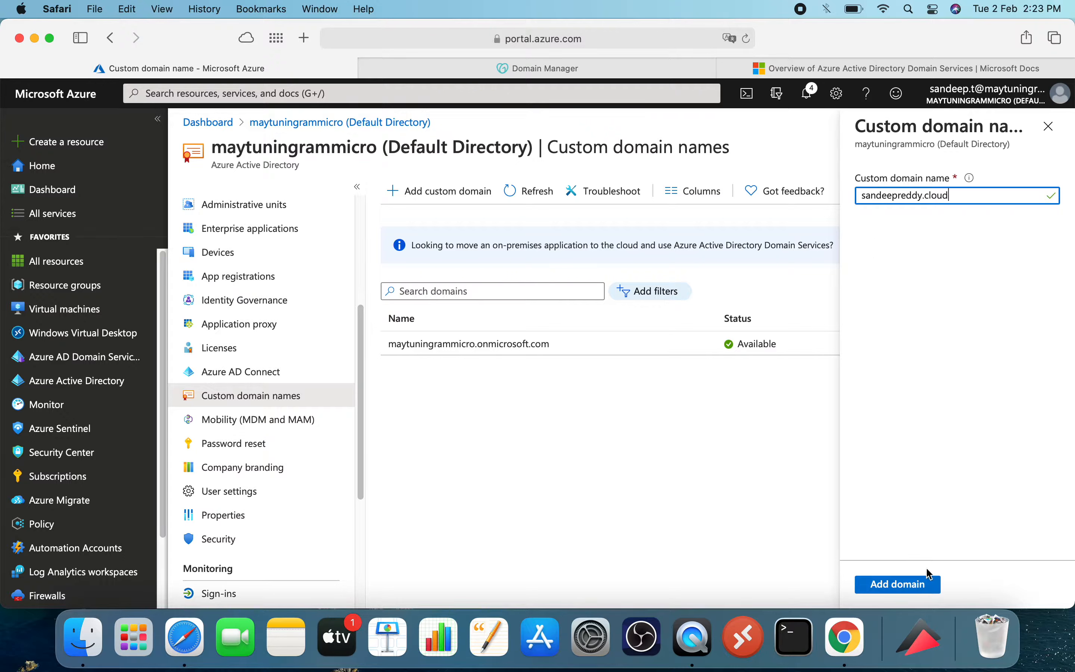
{"action": "left_click", "coordinate": [900, 583]}
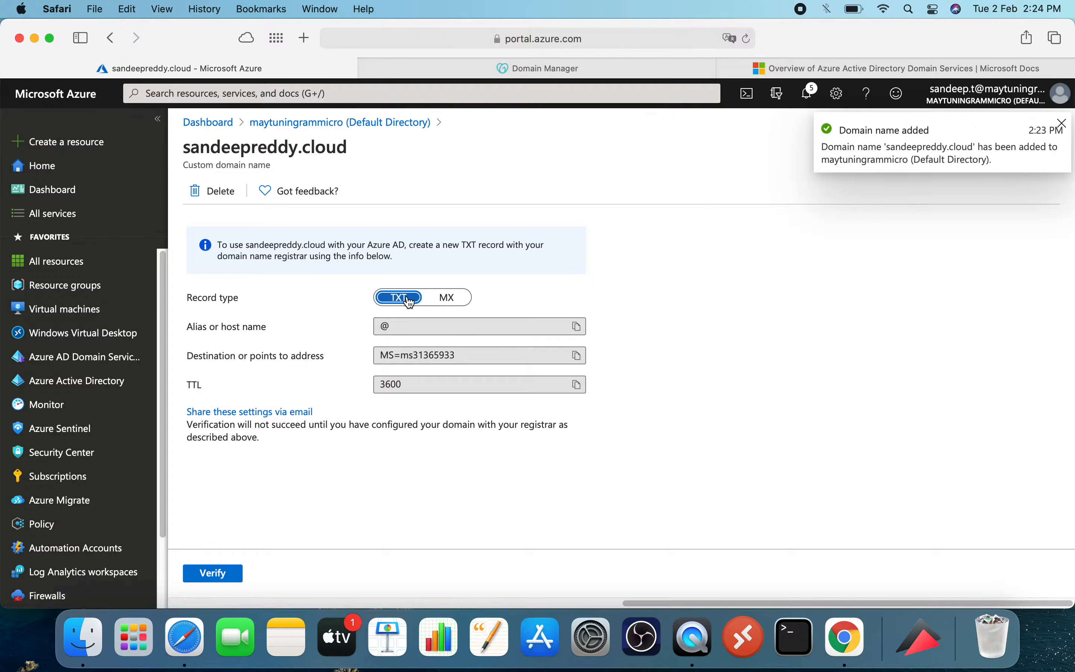
{"action": "left_click", "coordinate": [441, 301]}
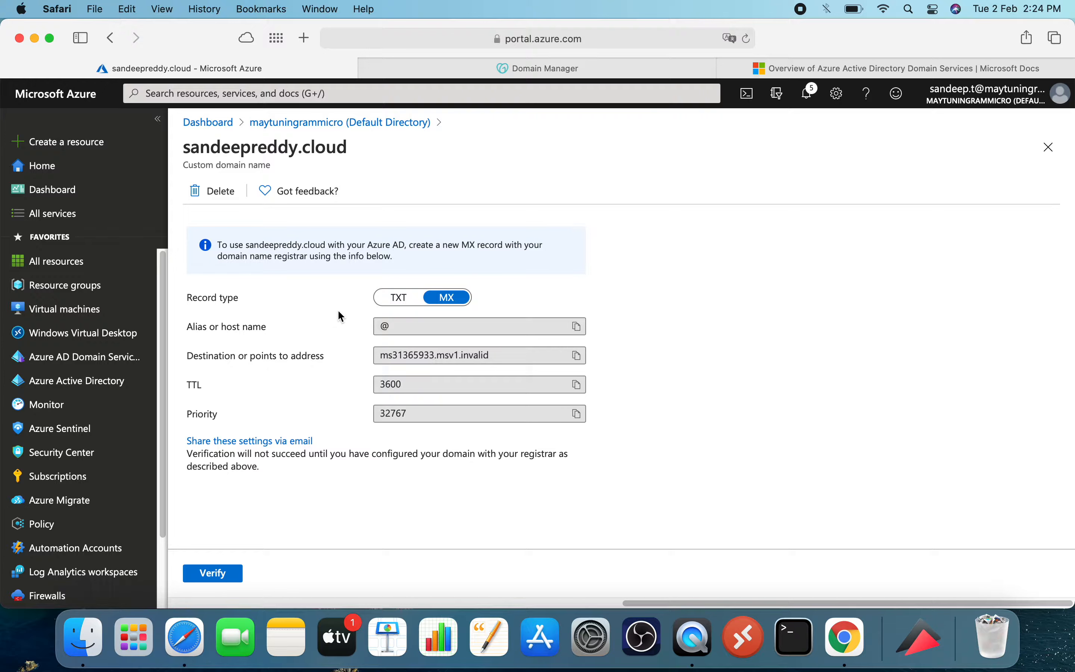
{"action": "left_click", "coordinate": [397, 305]}
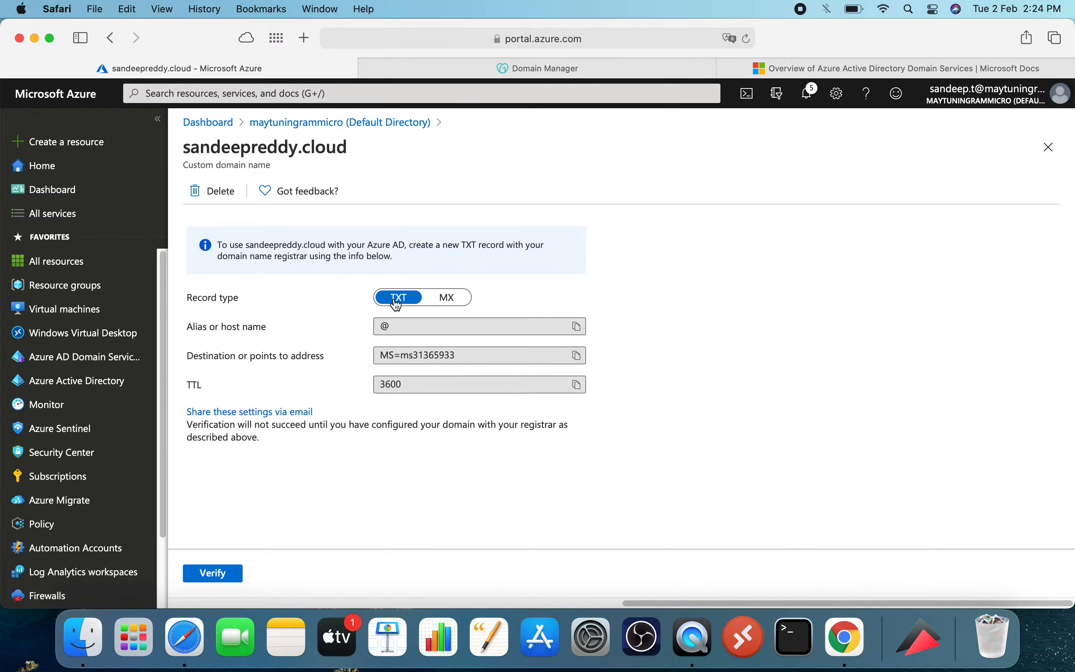
Step: Copy Azure's TXT value into a new GoDaddy TXT record with host @
{"action": "left_click", "coordinate": [577, 356]}
{"action": "left_click", "coordinate": [508, 69]}
{"action": "scroll", "coordinate": [444, 329], "scroll_direction": "down", "scroll_amount": 10}
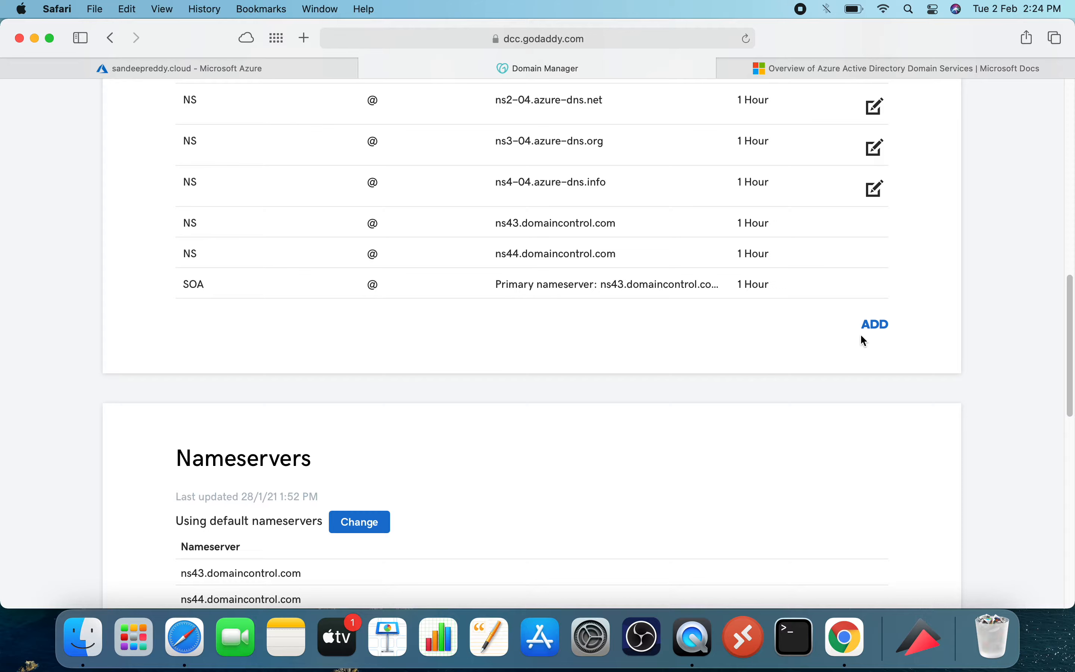
{"action": "left_click", "coordinate": [877, 325]}
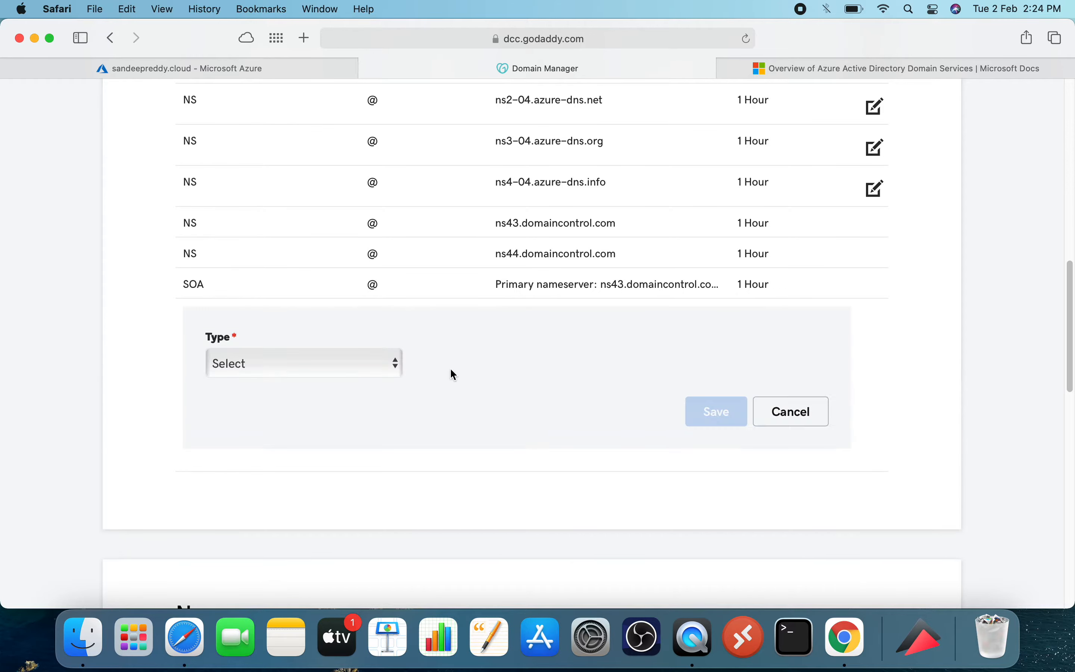
{"action": "left_click", "coordinate": [400, 365]}
{"action": "left_click", "coordinate": [293, 439]}
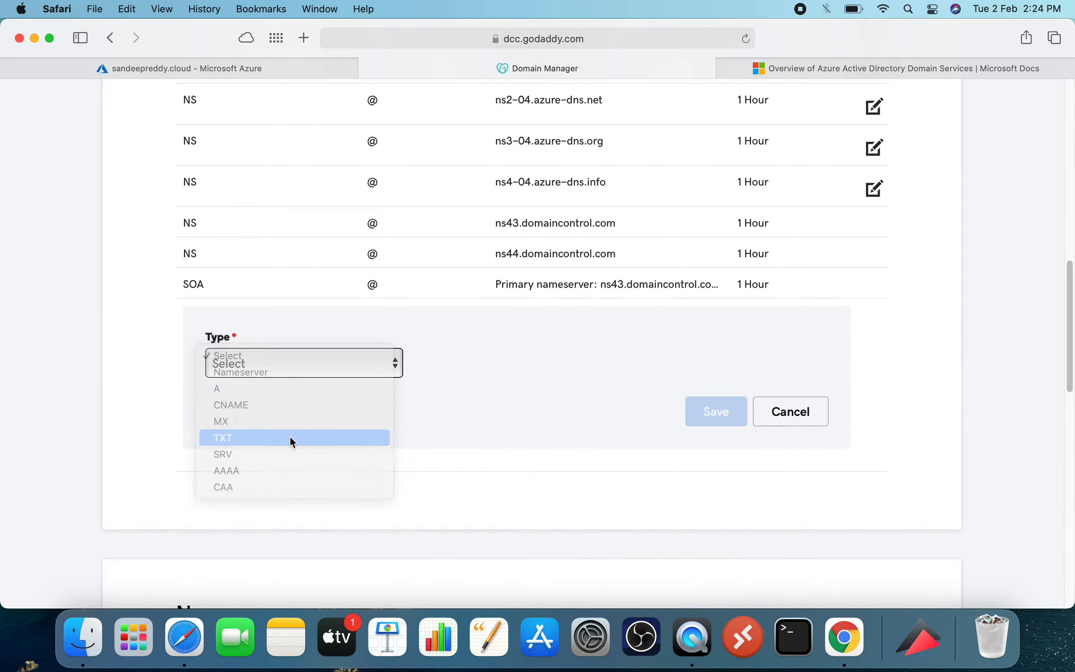
{"action": "left_click", "coordinate": [444, 353]}
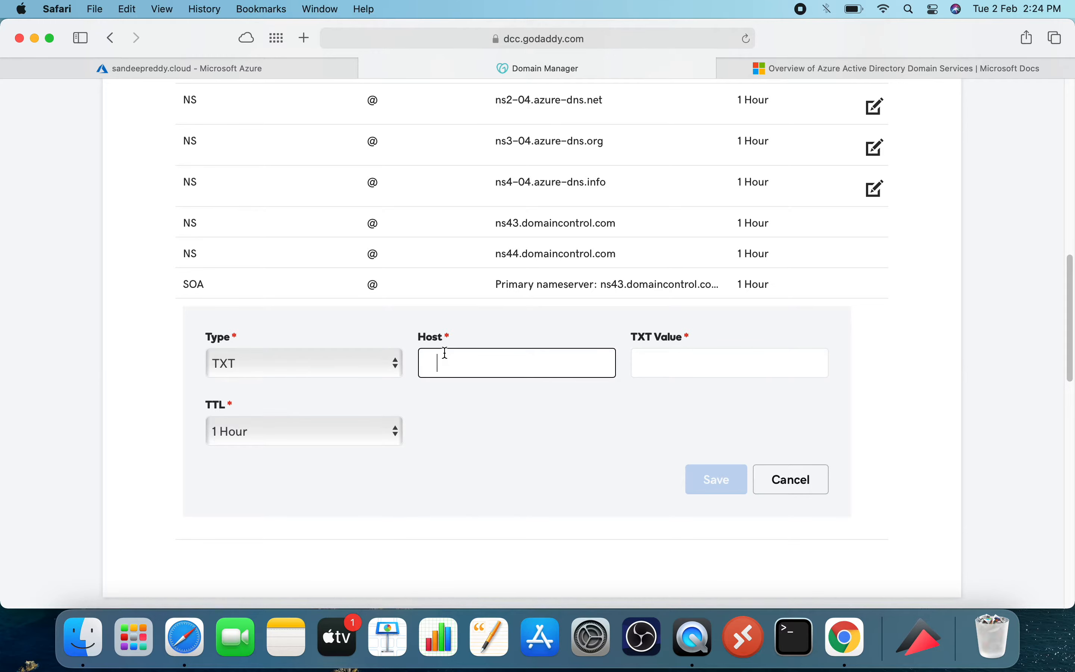
{"action": "type", "text": "@"}
{"action": "left_click", "coordinate": [687, 364]}
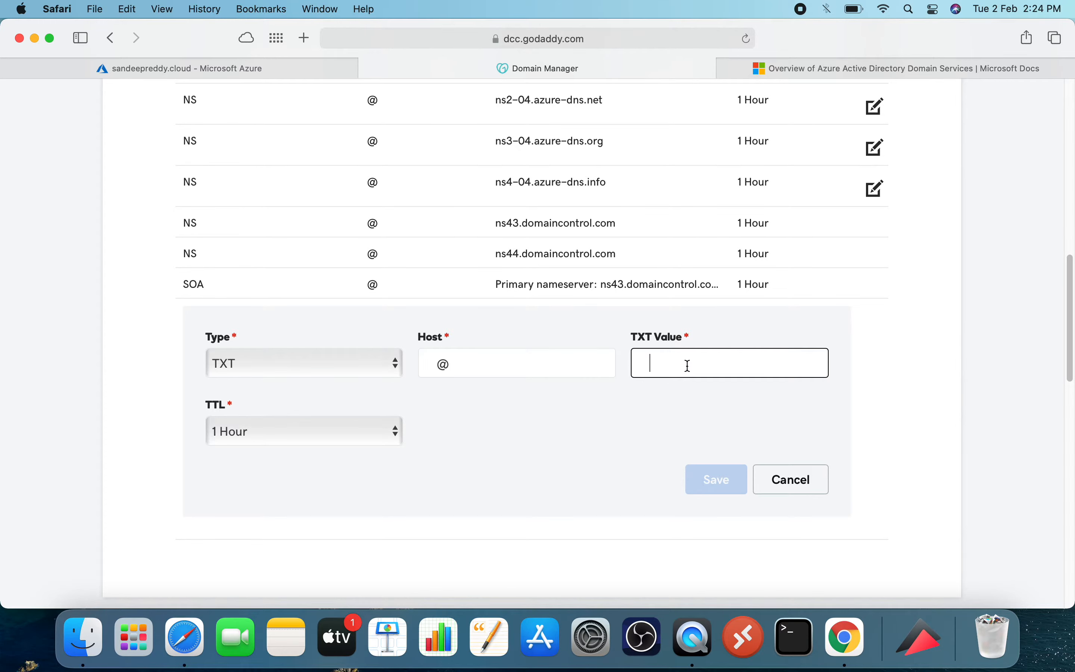
{"action": "key", "text": "super+v"}
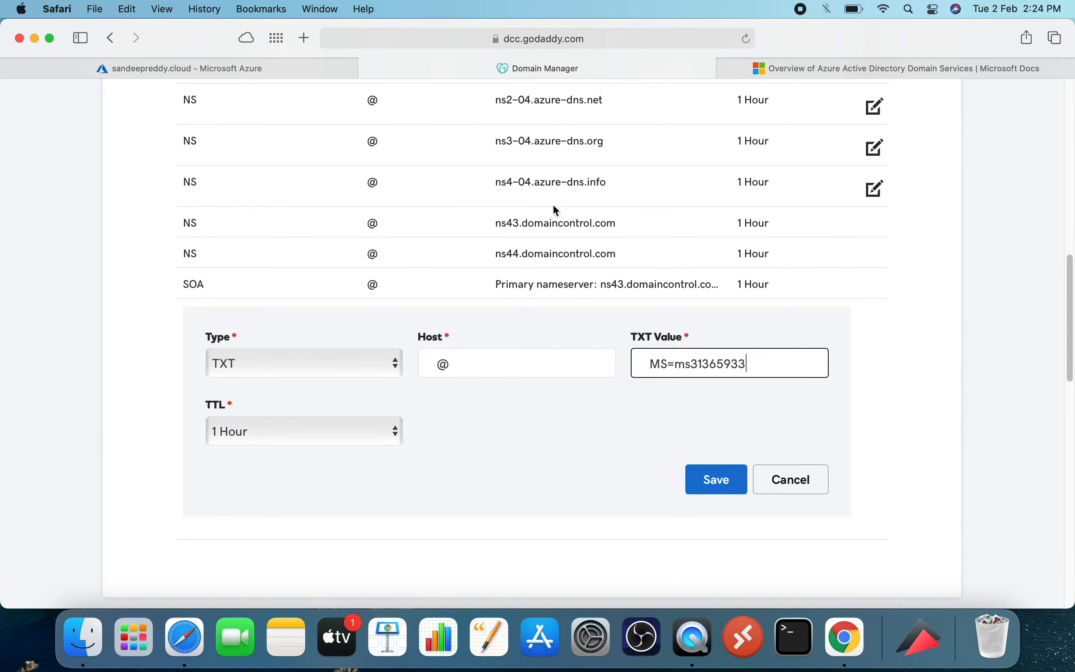
Step: Save the TXT record with a 1 Hour TTL and request domain verification in Azure
{"action": "left_click", "coordinate": [267, 74]}
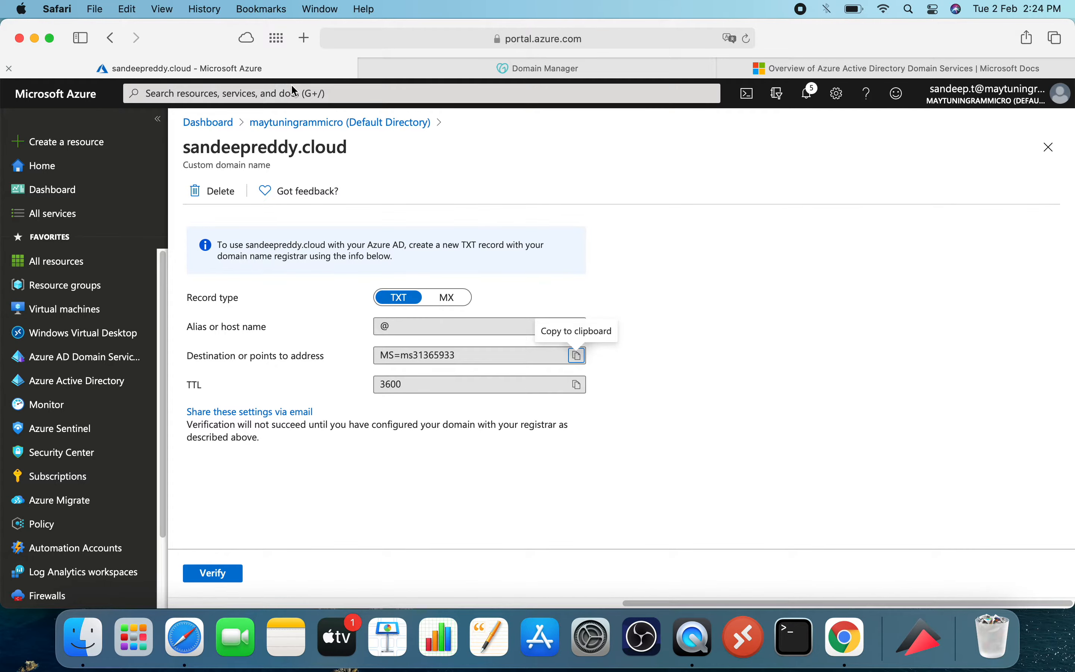
{"action": "left_click", "coordinate": [547, 78]}
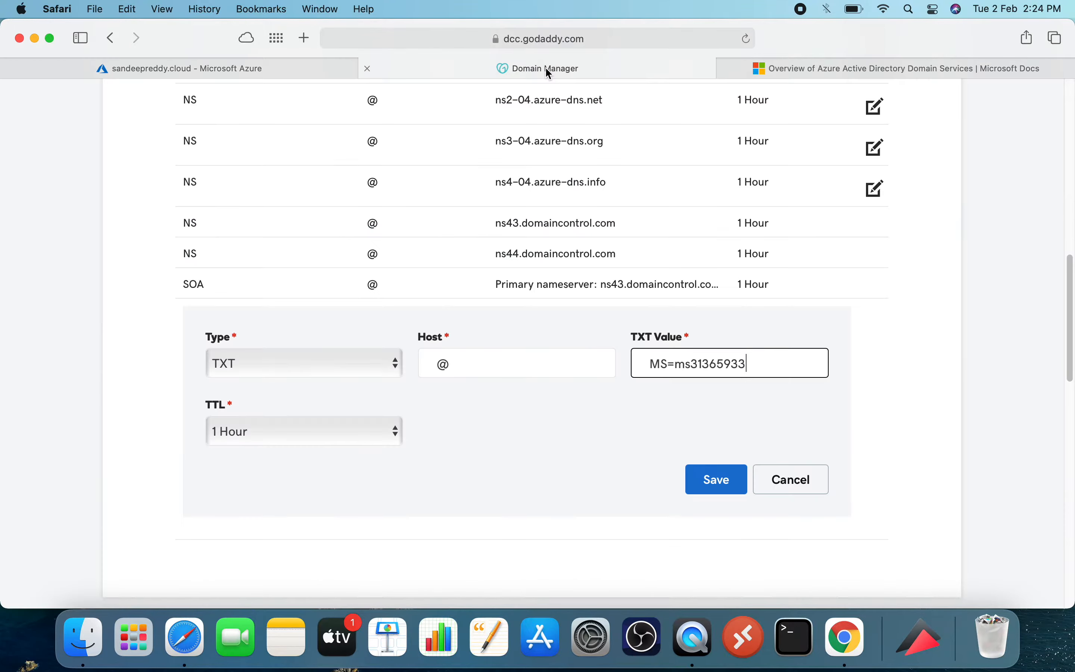
{"action": "left_click", "coordinate": [396, 433]}
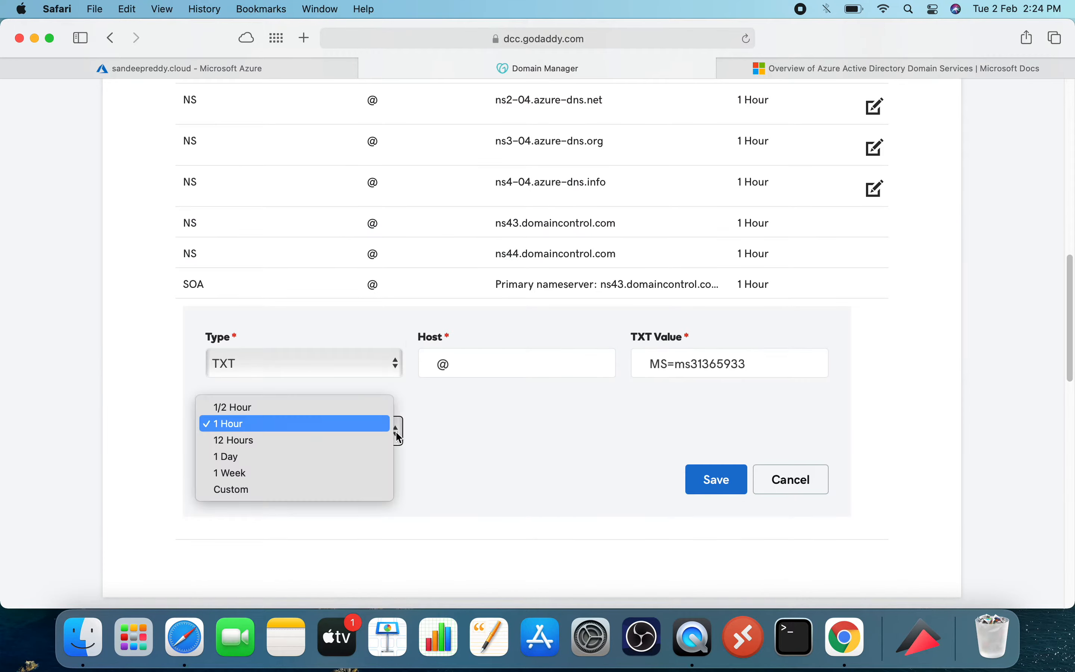
{"action": "left_click", "coordinate": [511, 437]}
{"action": "left_click", "coordinate": [720, 482]}
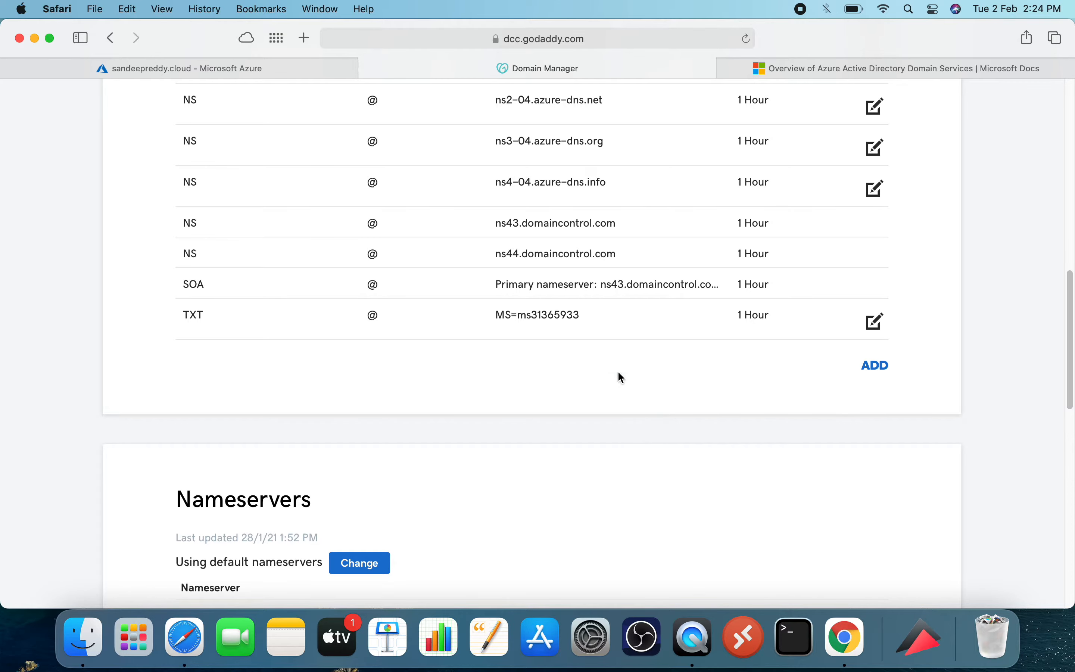
{"action": "left_click", "coordinate": [260, 68]}
{"action": "left_click", "coordinate": [221, 570]}
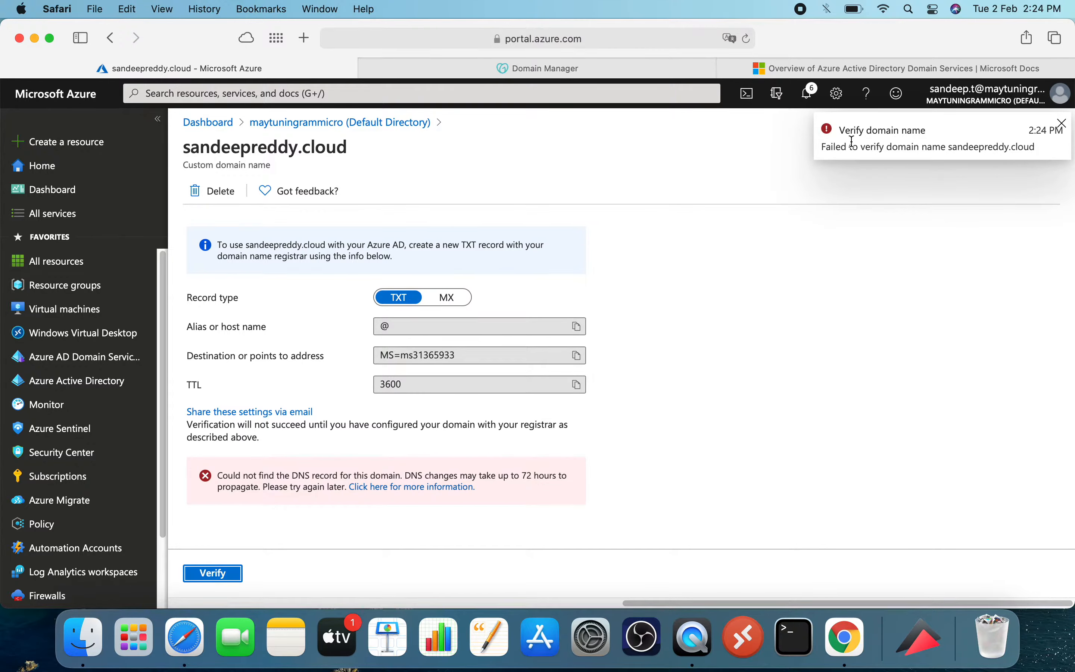
Step: Retry verification of sandeepreddy.cloud until it succeeds, then return to the custom domain names list
{"action": "left_click", "coordinate": [219, 576]}
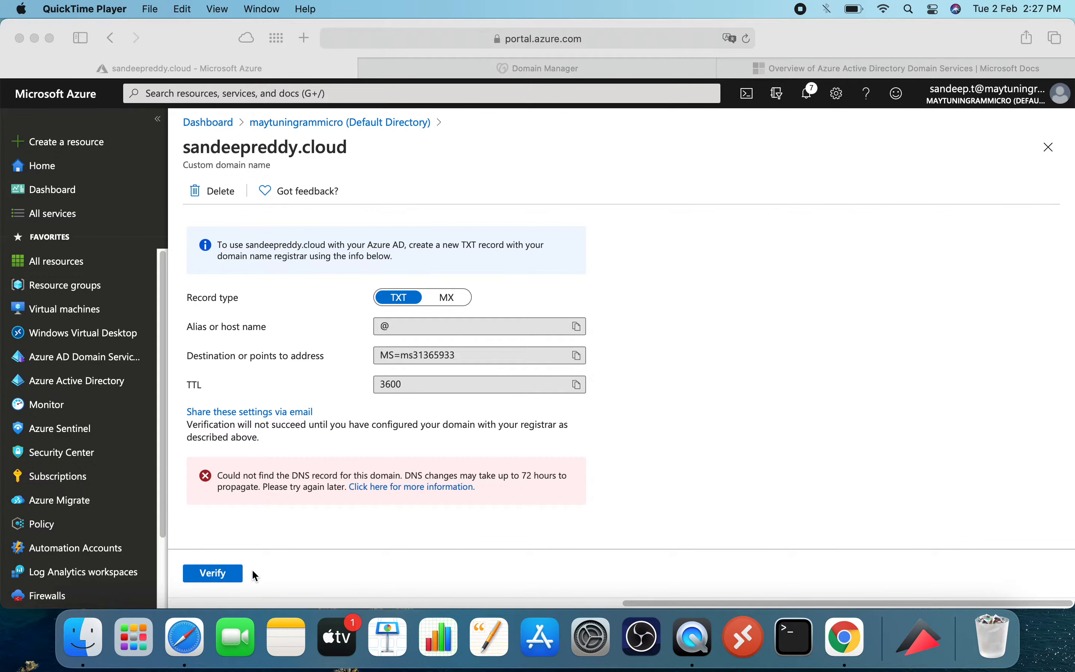
{"action": "left_click", "coordinate": [224, 578]}
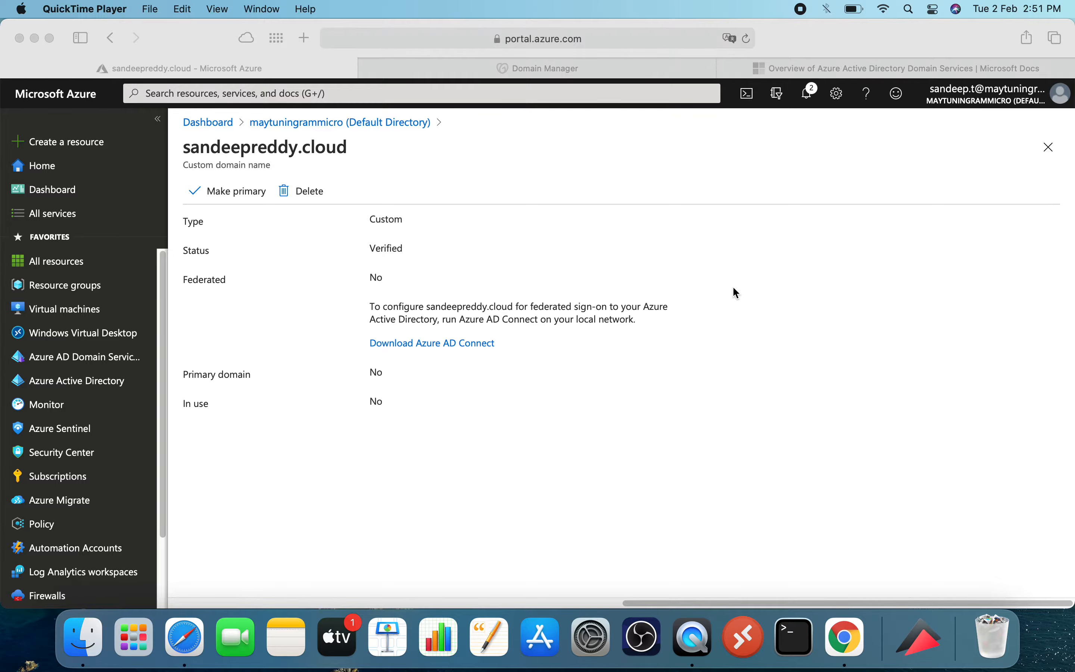
{"action": "left_click", "coordinate": [350, 121]}
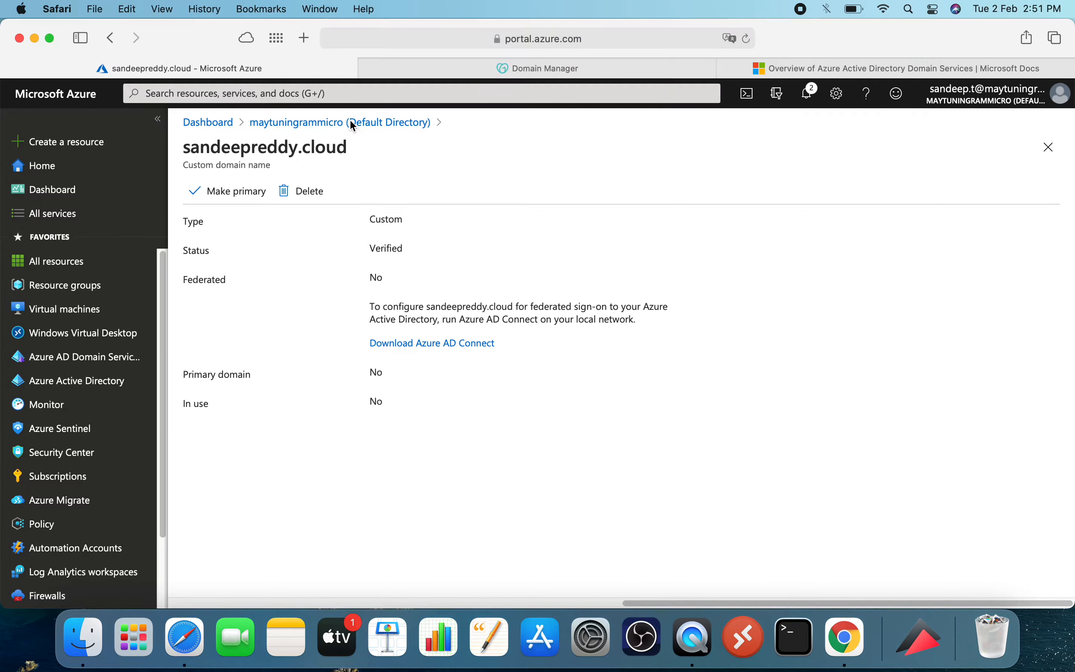
{"action": "left_click", "coordinate": [341, 122]}
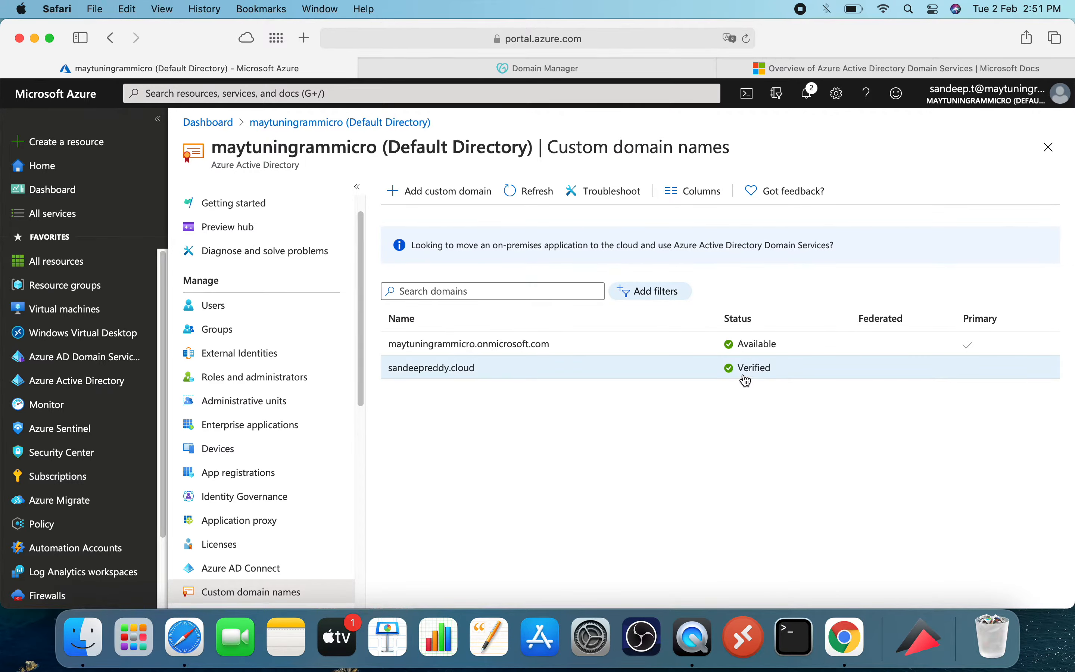
Step: Start a new user on the sandeepreddy.cloud domain with user name and display name user1
{"action": "left_click", "coordinate": [254, 311]}
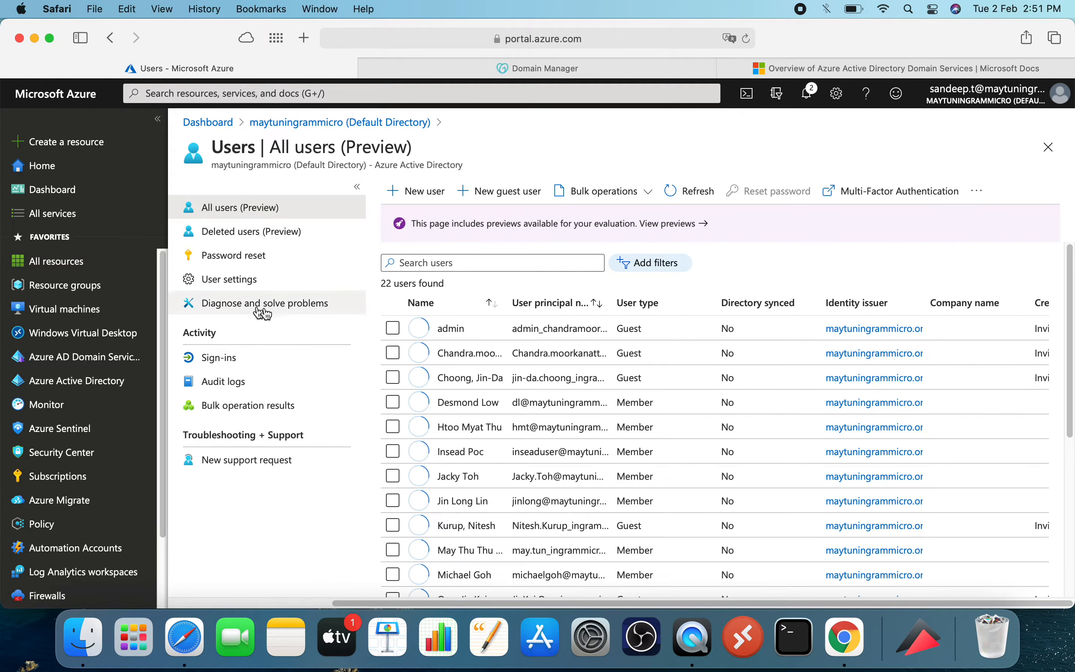
{"action": "left_click", "coordinate": [427, 200]}
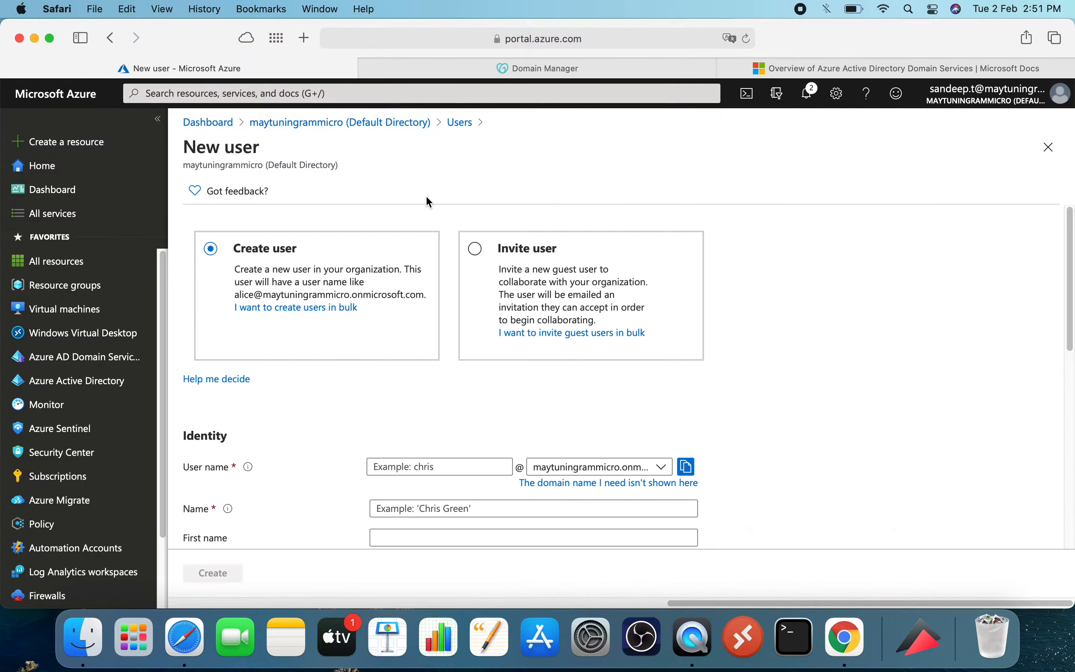
{"action": "left_click", "coordinate": [633, 471]}
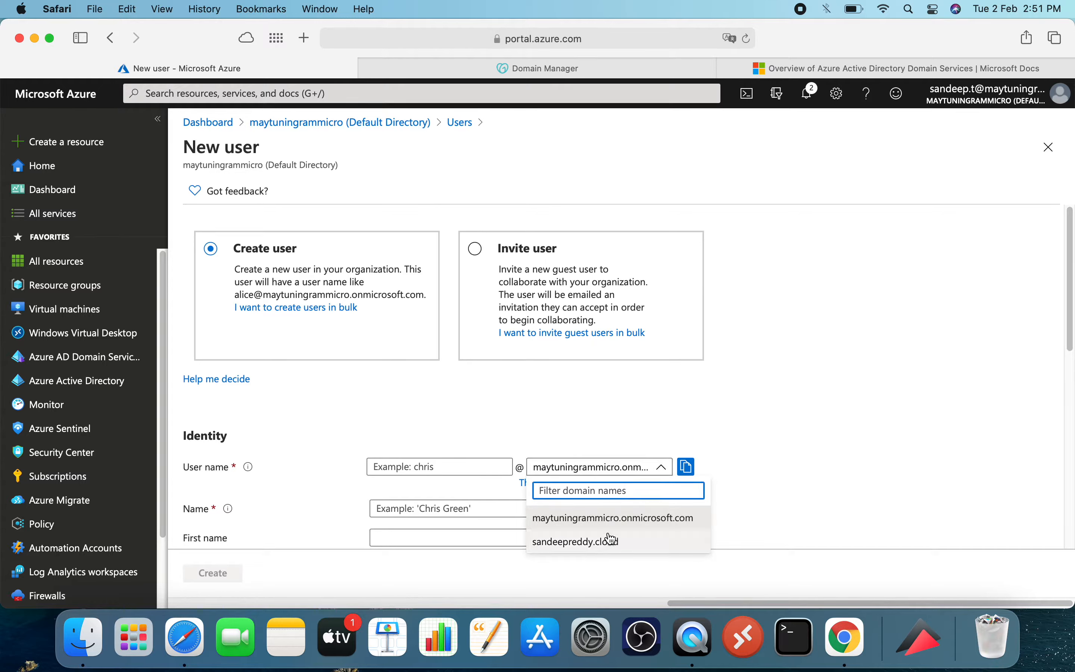
{"action": "left_click", "coordinate": [593, 545]}
{"action": "left_click", "coordinate": [430, 471]}
{"action": "type", "text": "user1"}
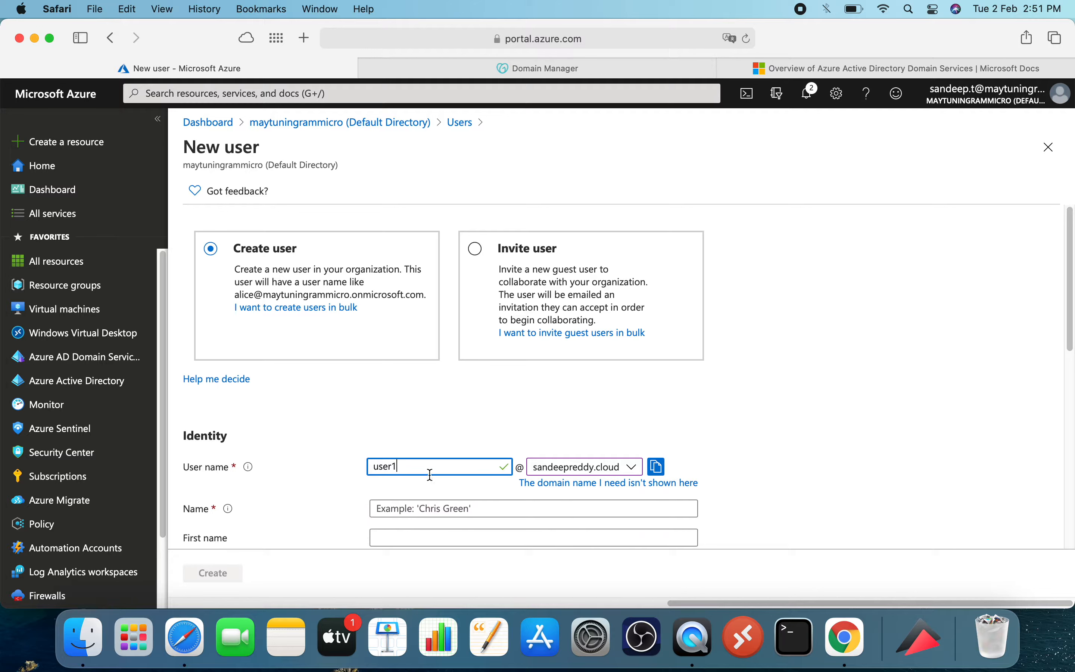
{"action": "left_click", "coordinate": [427, 505]}
{"action": "type", "text": "user1"}
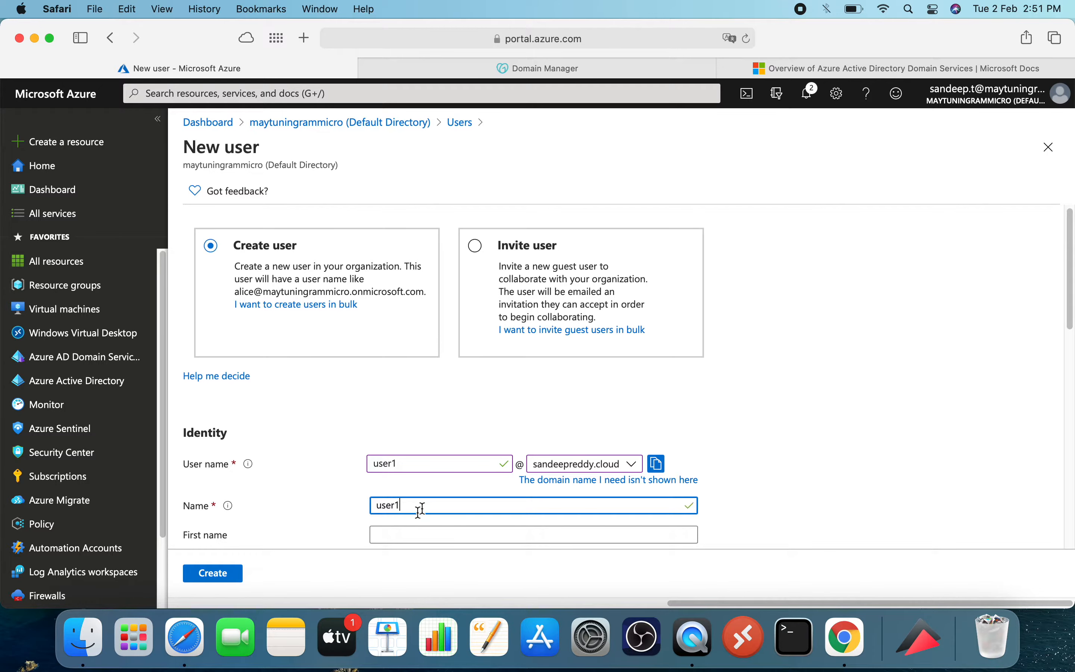
{"action": "left_click", "coordinate": [762, 434]}
Step: Choose a manually created initial password, enter it, and create user1
{"action": "scroll", "coordinate": [763, 433], "scroll_direction": "down", "scroll_amount": 5}
{"action": "scroll", "coordinate": [764, 433], "scroll_direction": "down", "scroll_amount": 3}
{"action": "left_click", "coordinate": [424, 417]}
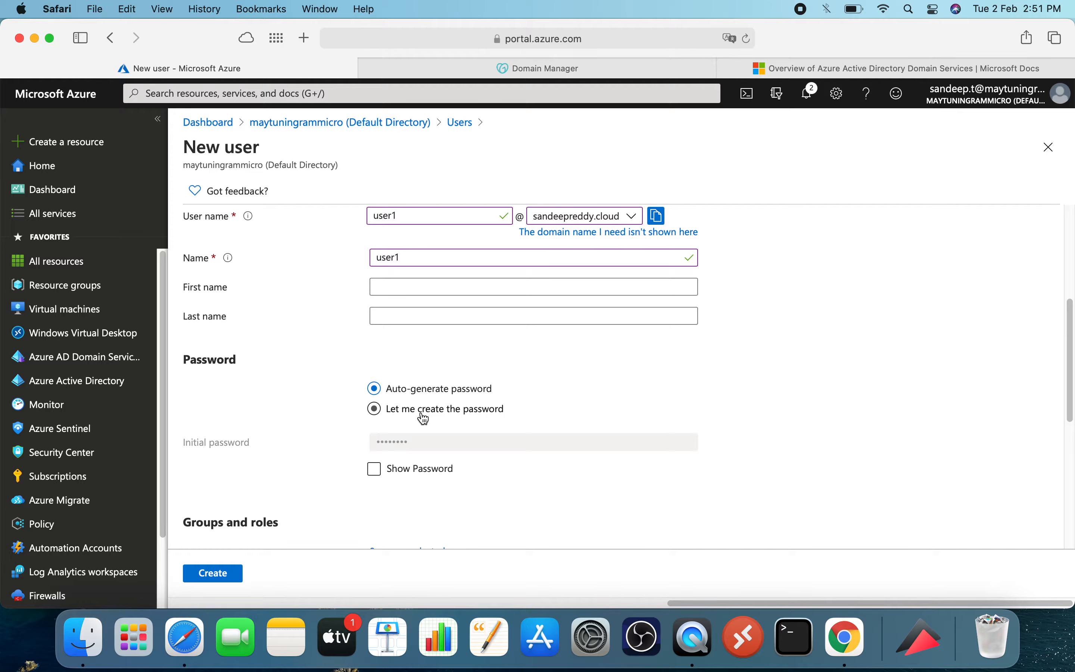
{"action": "left_click", "coordinate": [407, 440]}
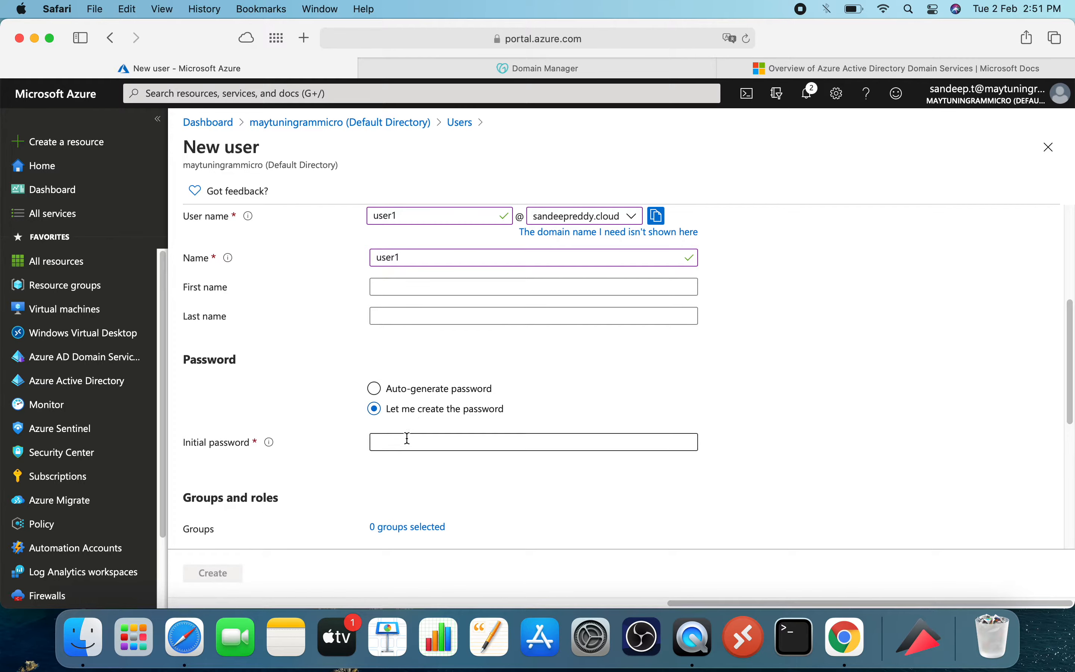
{"action": "type", "text": "••••••"}
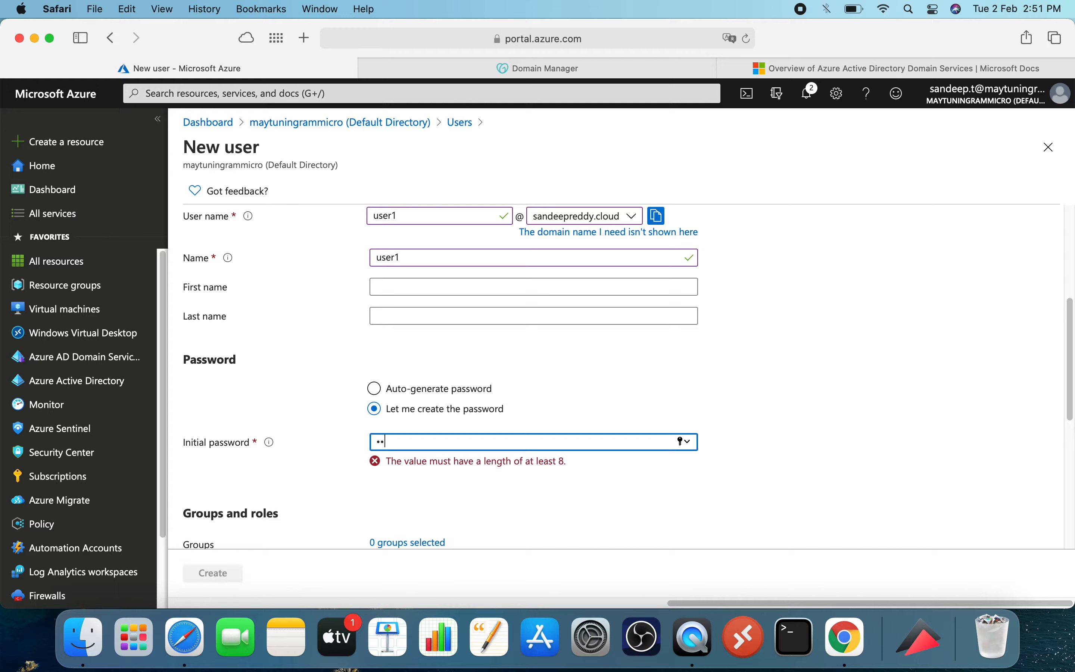
{"action": "type", "text": "••••••"}
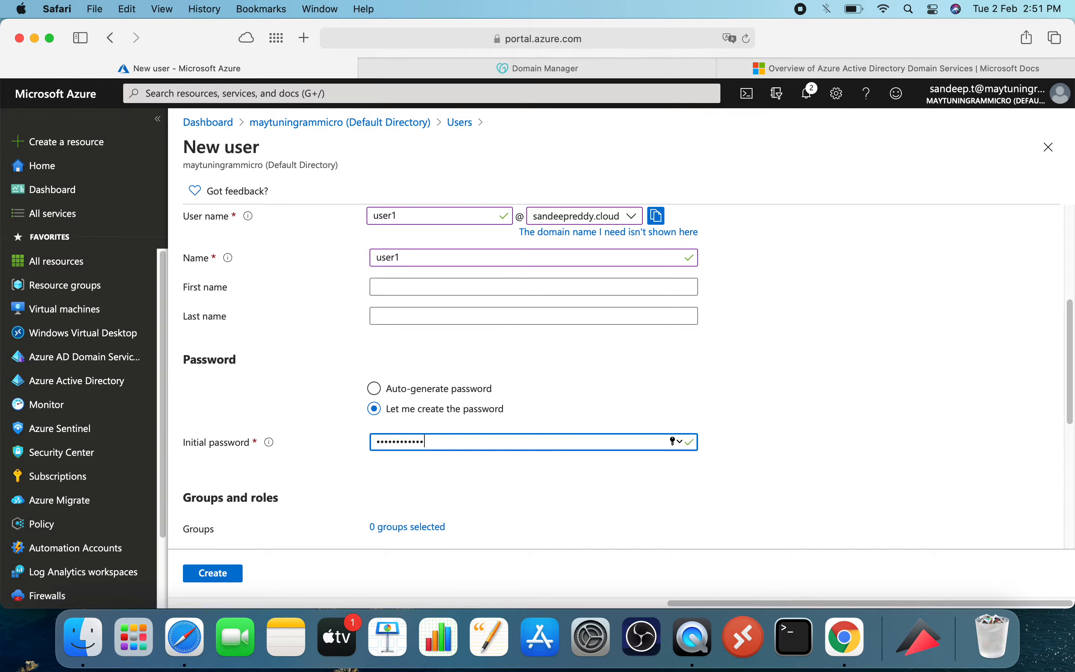
{"action": "scroll", "coordinate": [468, 478], "scroll_direction": "down", "scroll_amount": 5}
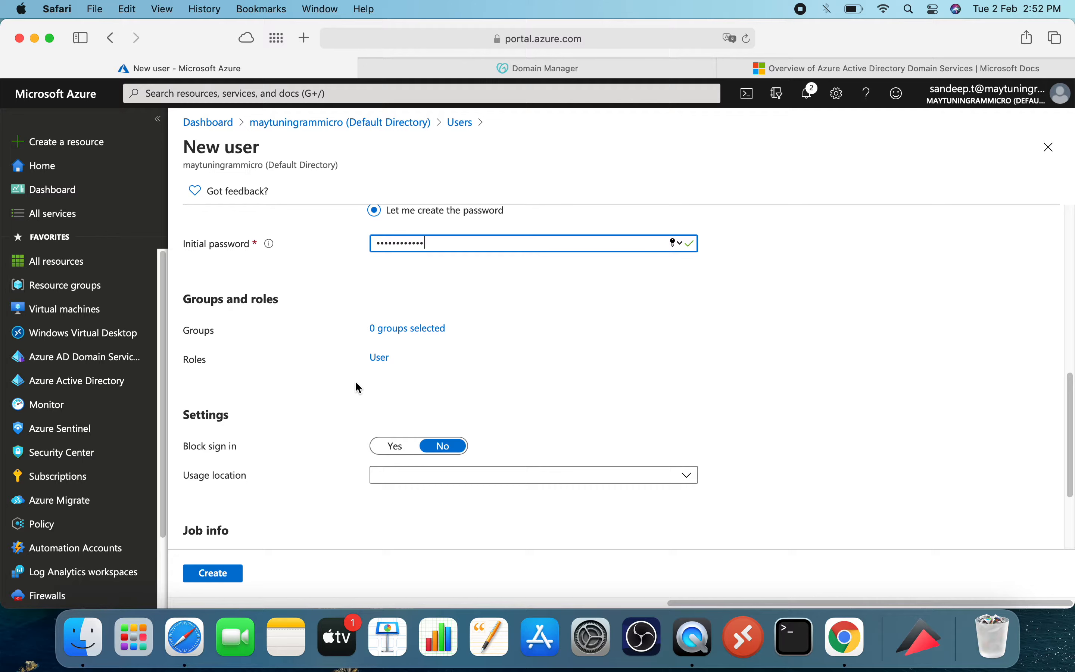
{"action": "scroll", "coordinate": [355, 387], "scroll_direction": "down", "scroll_amount": 3}
{"action": "left_click", "coordinate": [227, 573]}
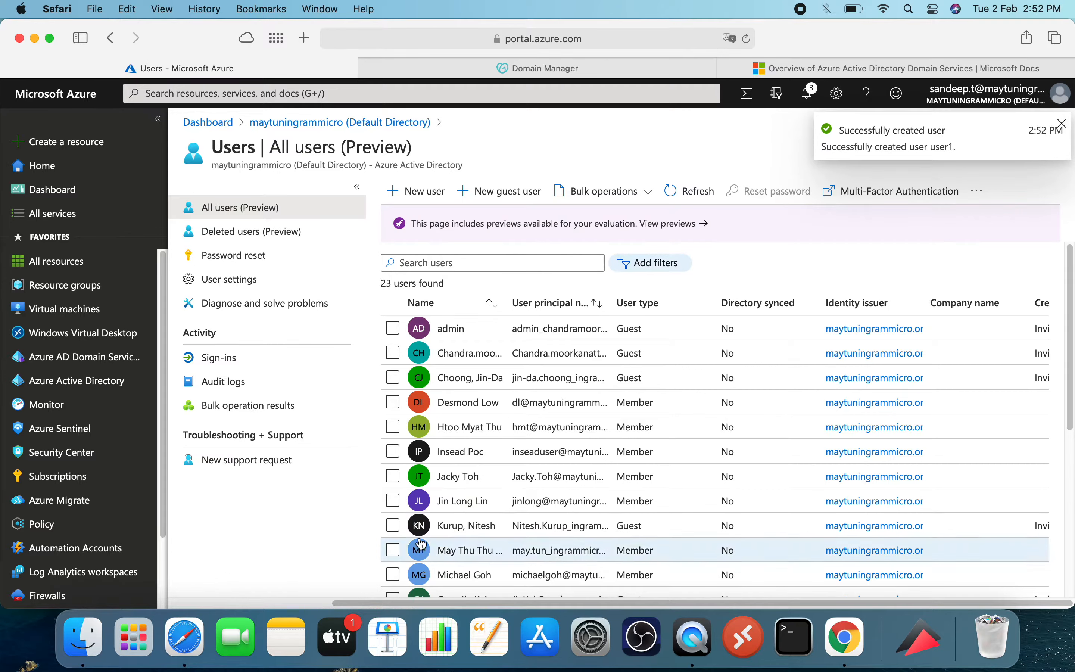
Step: Refresh the user list until user1 appears and open its profile
{"action": "left_click", "coordinate": [697, 193]}
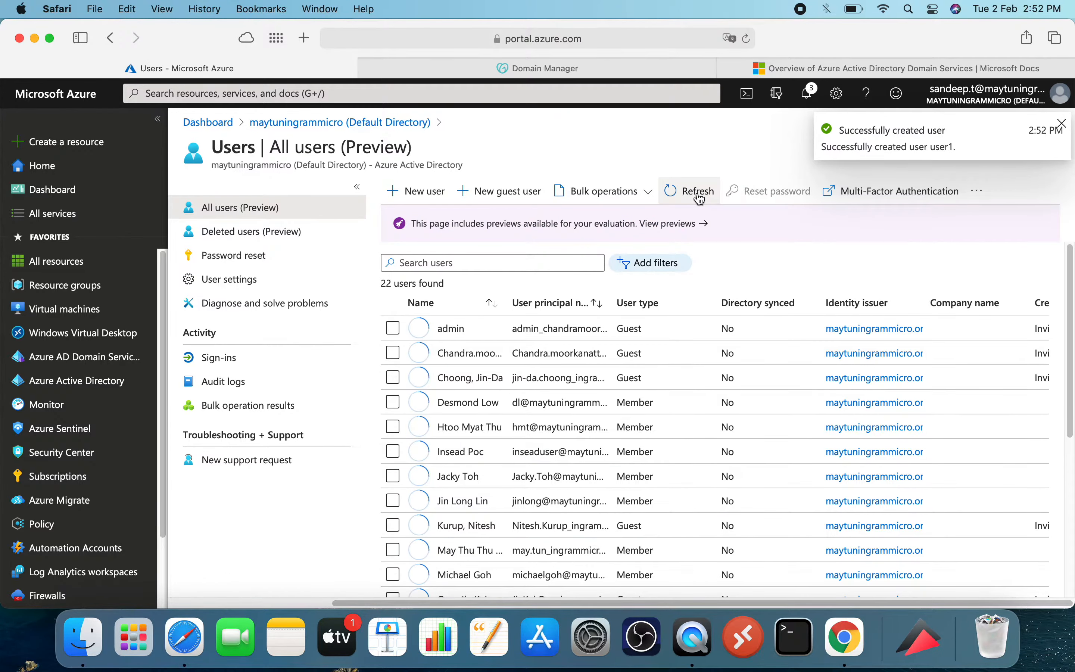
{"action": "scroll", "coordinate": [607, 350], "scroll_direction": "down", "scroll_amount": 5}
{"action": "scroll", "coordinate": [576, 413], "scroll_direction": "up", "scroll_amount": 2}
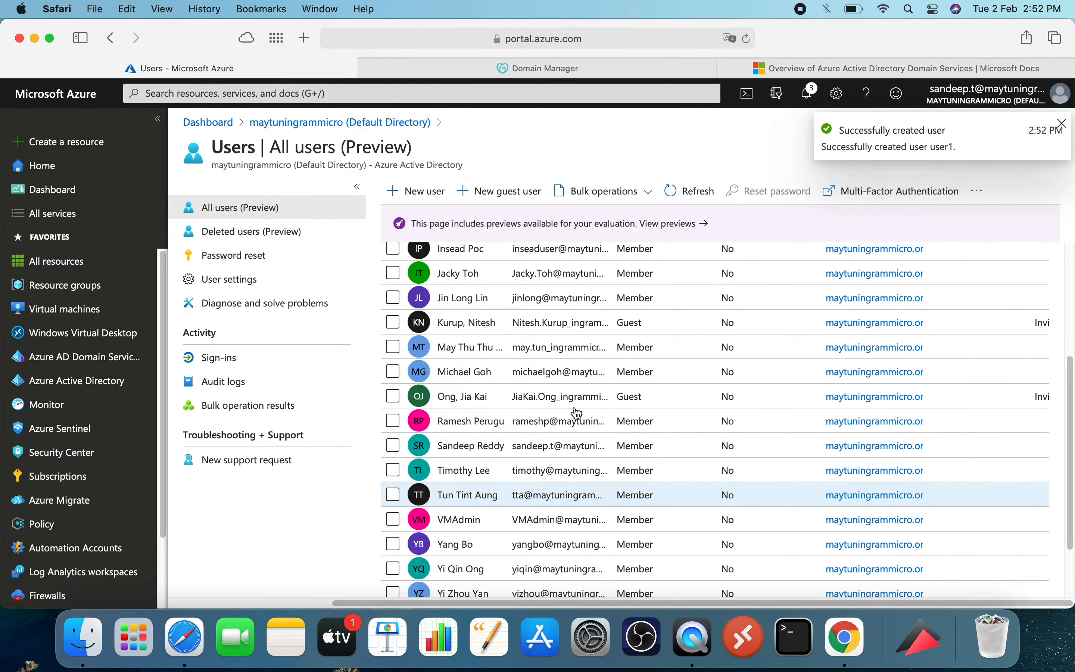
{"action": "scroll", "coordinate": [574, 411], "scroll_direction": "down", "scroll_amount": 3}
{"action": "scroll", "coordinate": [574, 411], "scroll_direction": "up", "scroll_amount": 10}
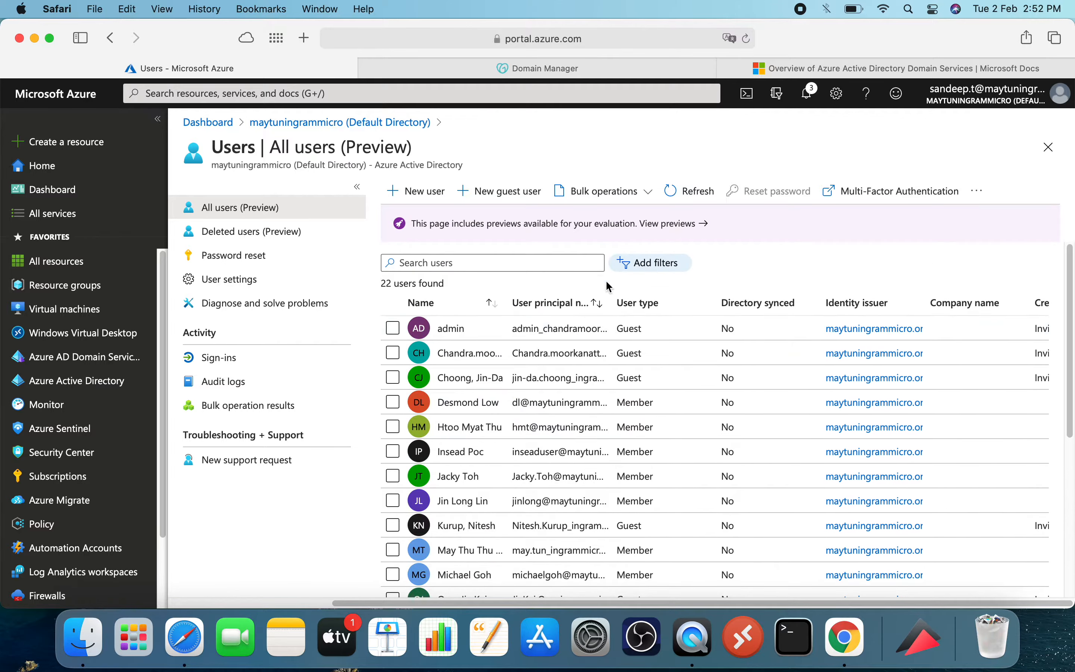
{"action": "left_click", "coordinate": [697, 192]}
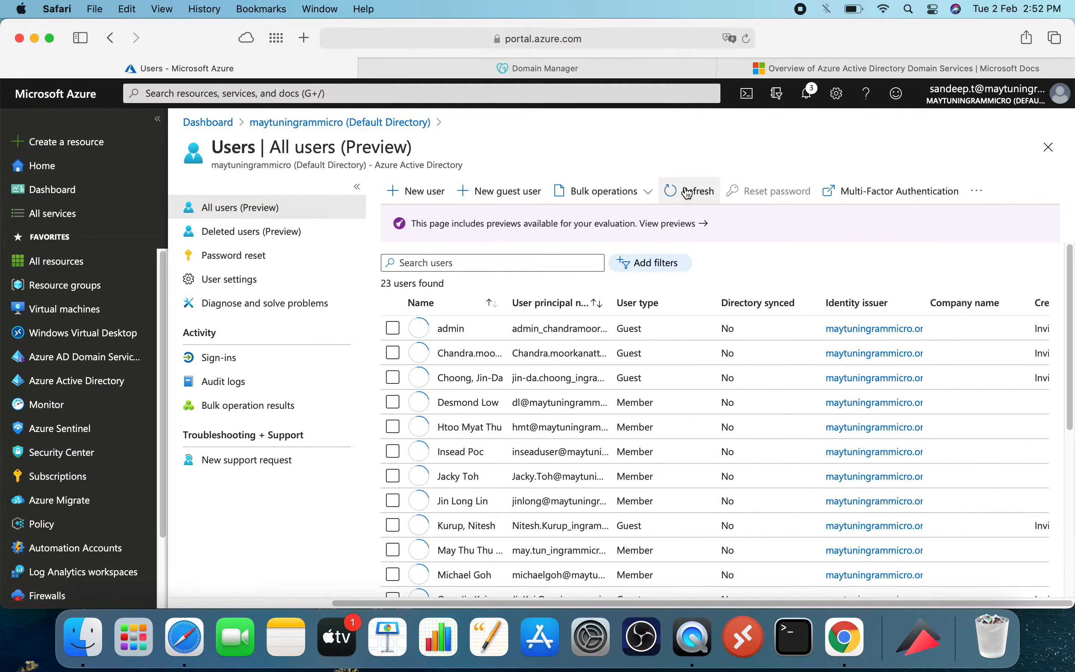
{"action": "scroll", "coordinate": [483, 420], "scroll_direction": "down", "scroll_amount": 5}
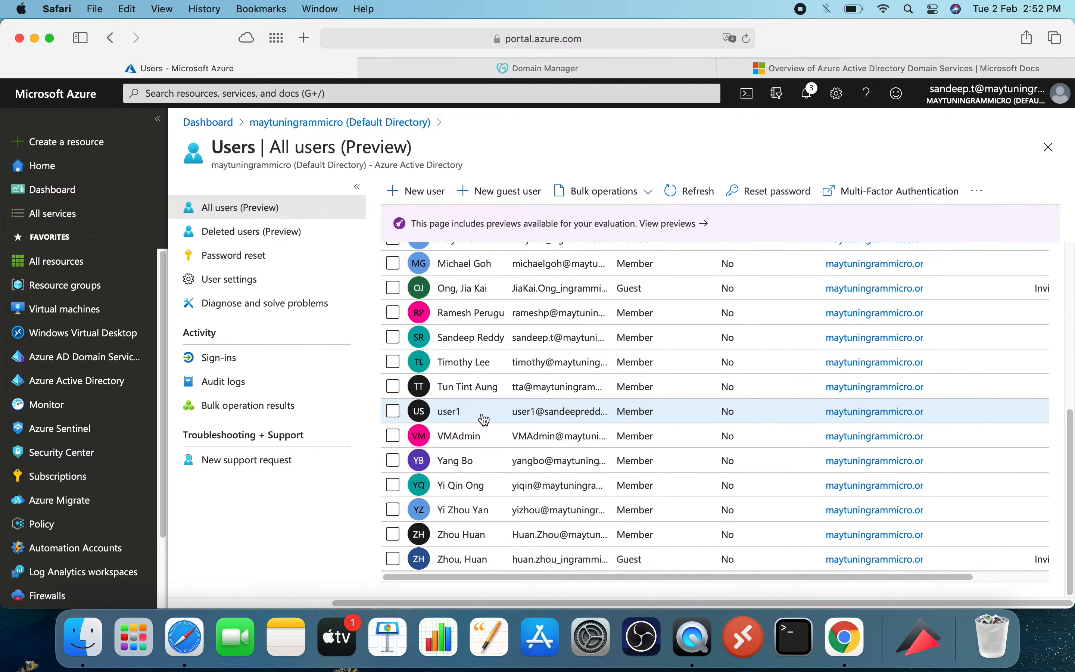
{"action": "left_click", "coordinate": [484, 419]}
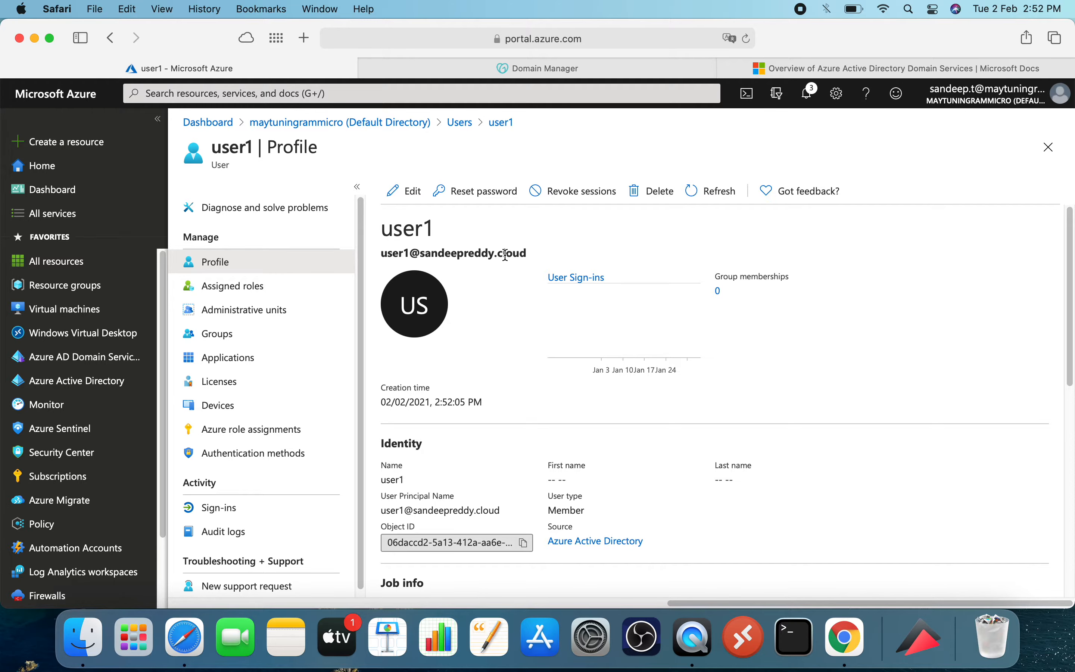
Step: Search the portal for 'Azure active directory domain' and open Azure AD Domain Services
{"action": "left_click", "coordinate": [271, 93]}
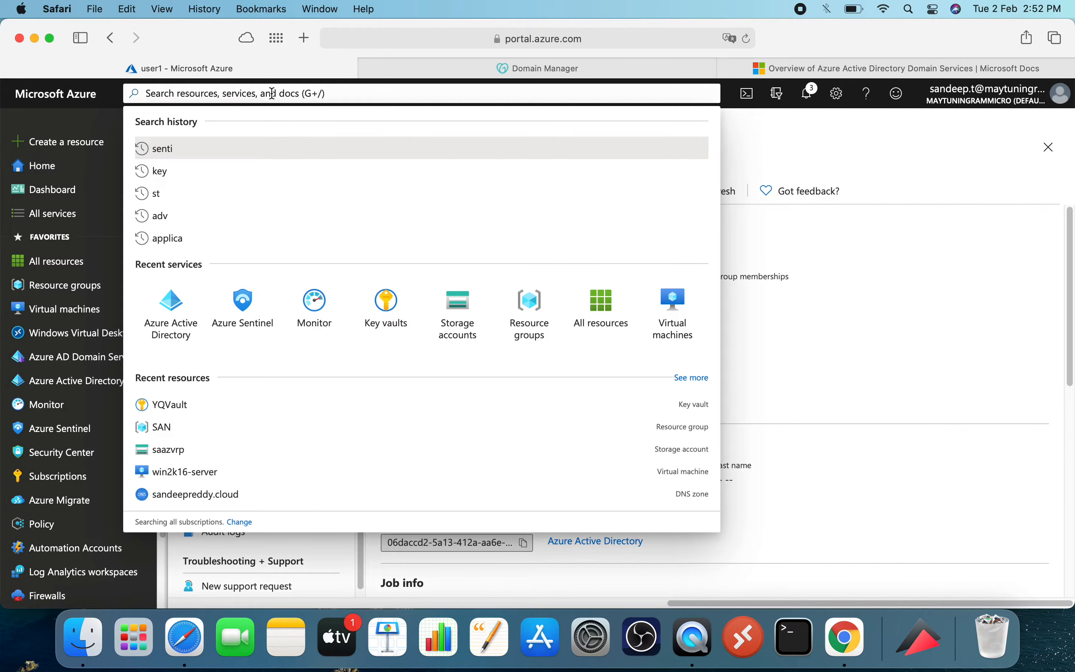
{"action": "type", "text": "Azure ac"}
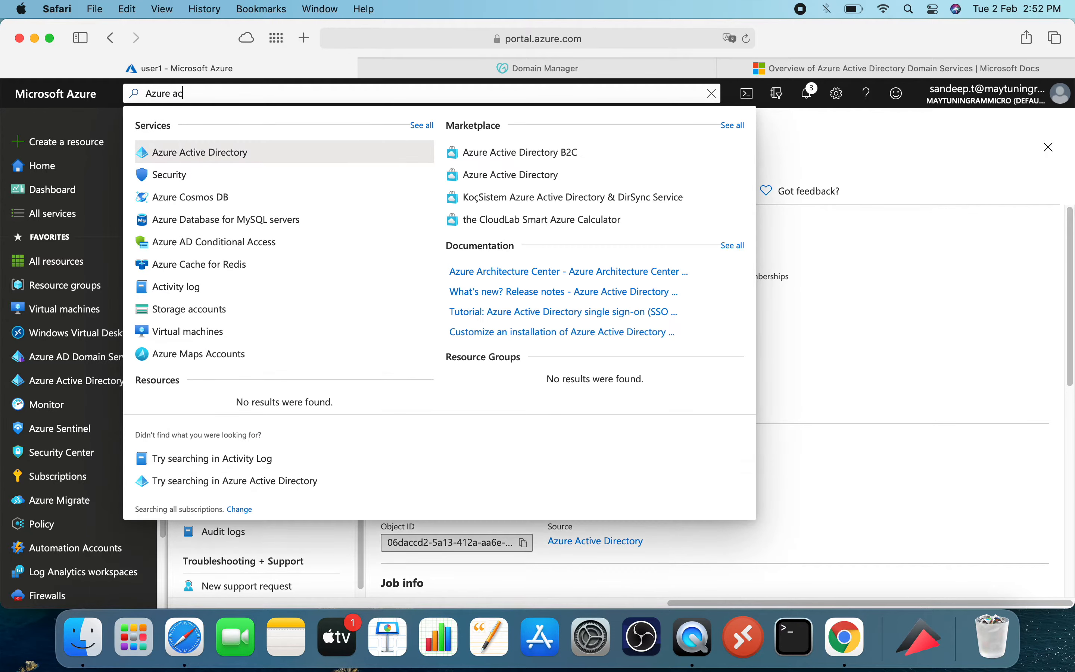
{"action": "type", "text": "t"}
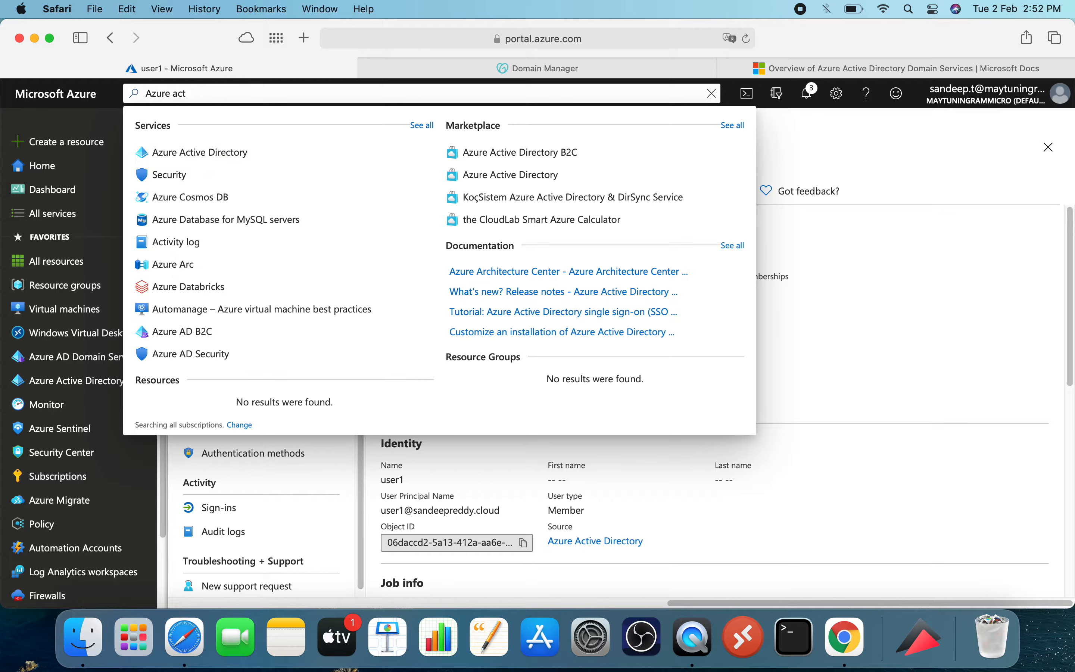
{"action": "type", "text": "ive"}
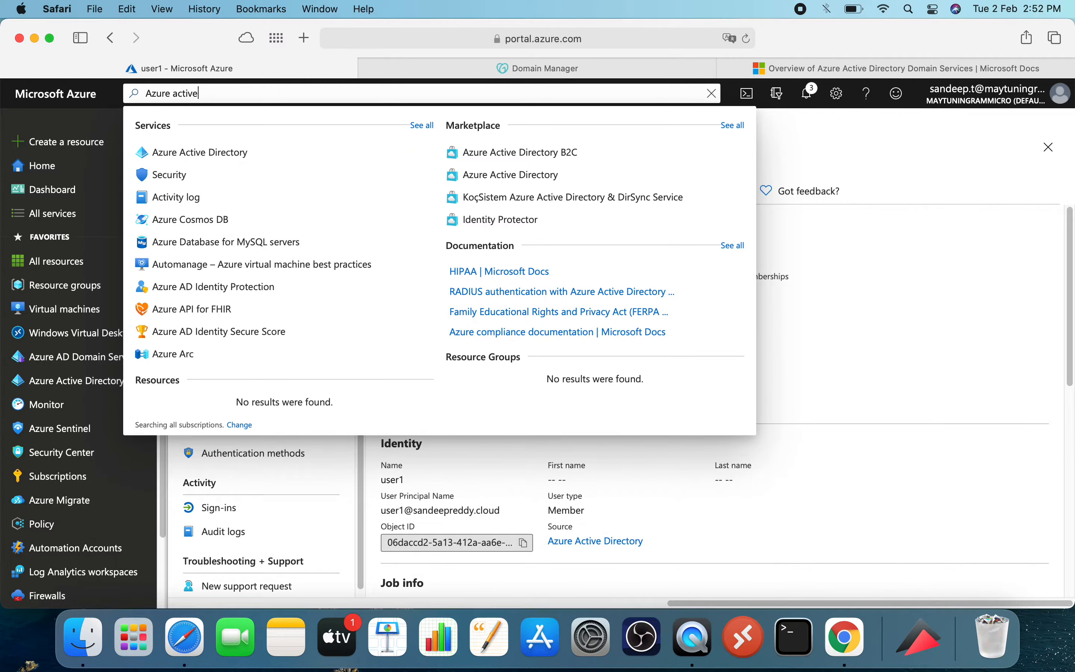
{"action": "type", "text": " di"}
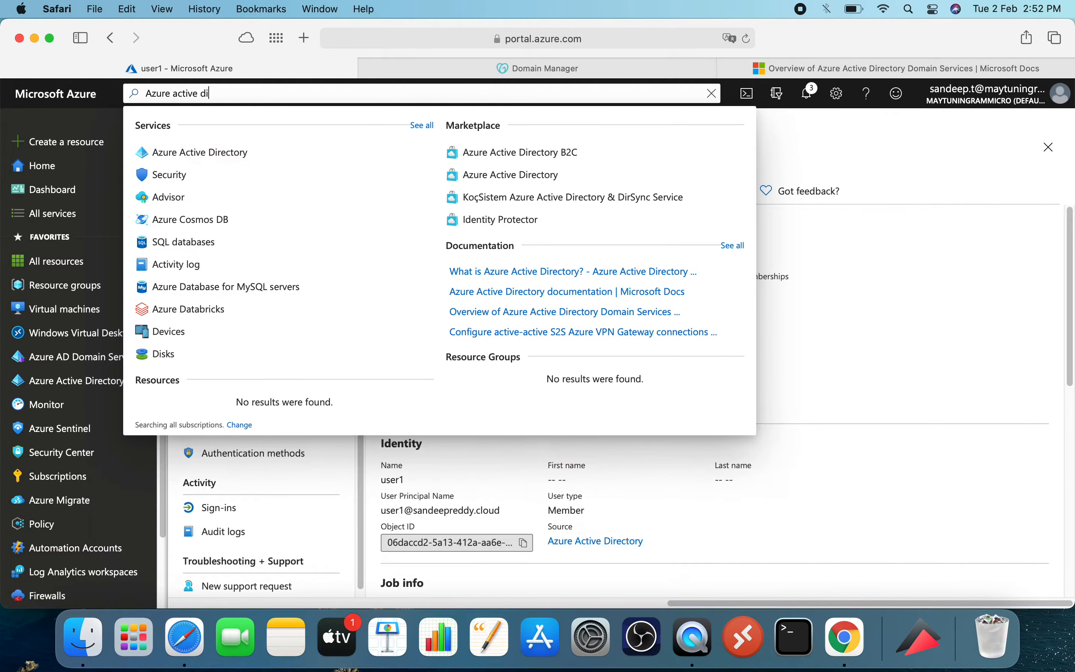
{"action": "type", "text": "rectory do"}
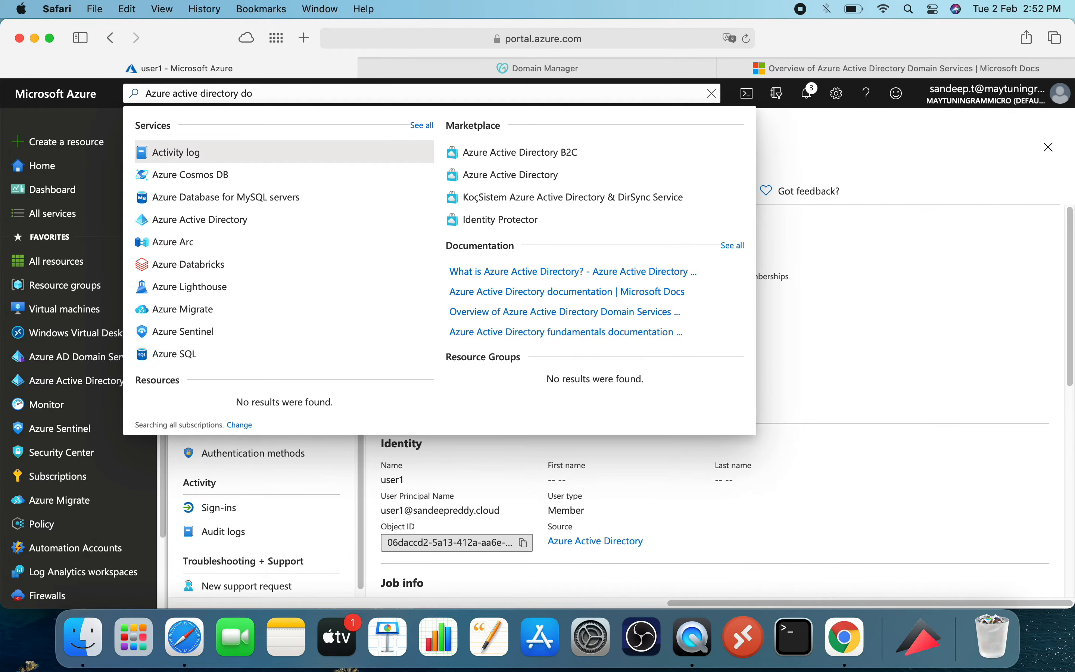
{"action": "type", "text": "main"}
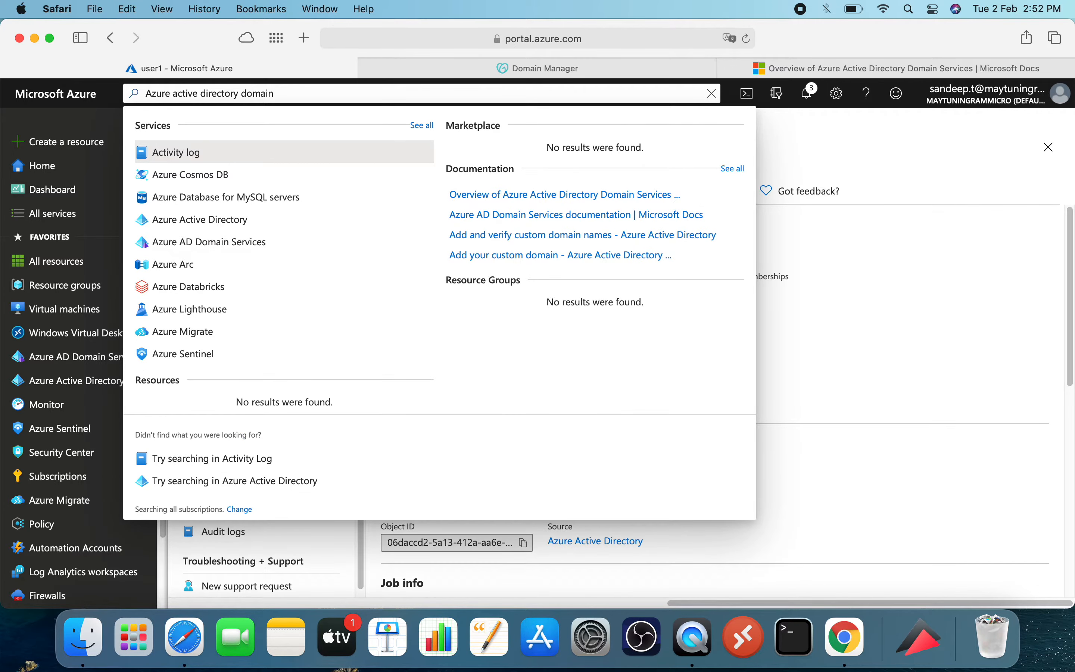
{"action": "left_click", "coordinate": [201, 245]}
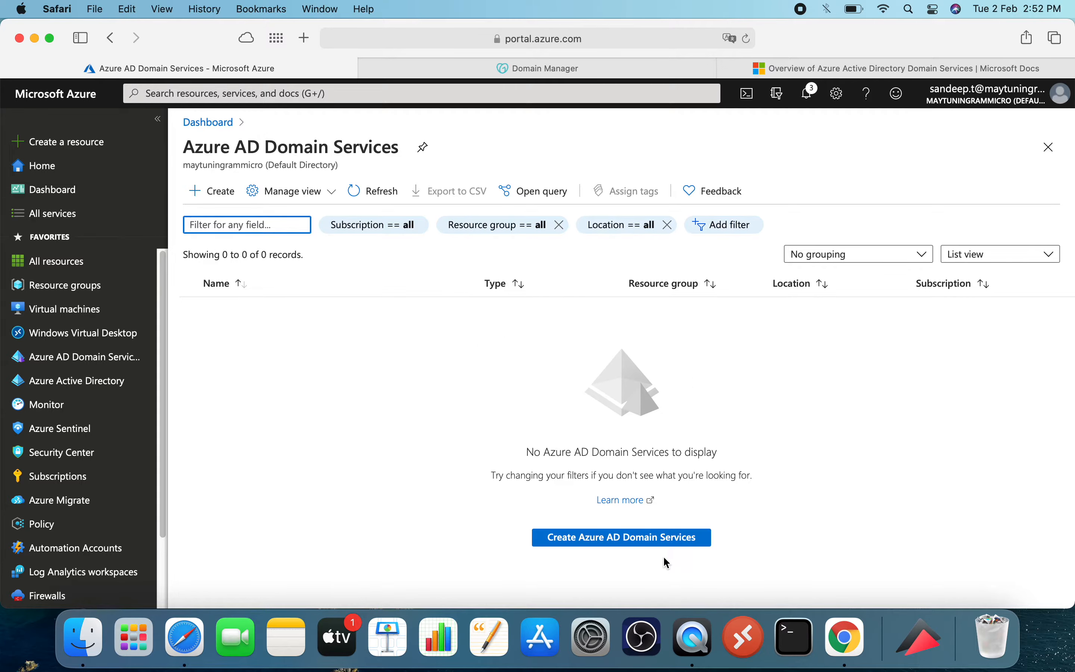
Step: Start a new domain service in a new ADDS resource group with DNS name sandeepreddy.cloud
{"action": "left_click", "coordinate": [646, 543]}
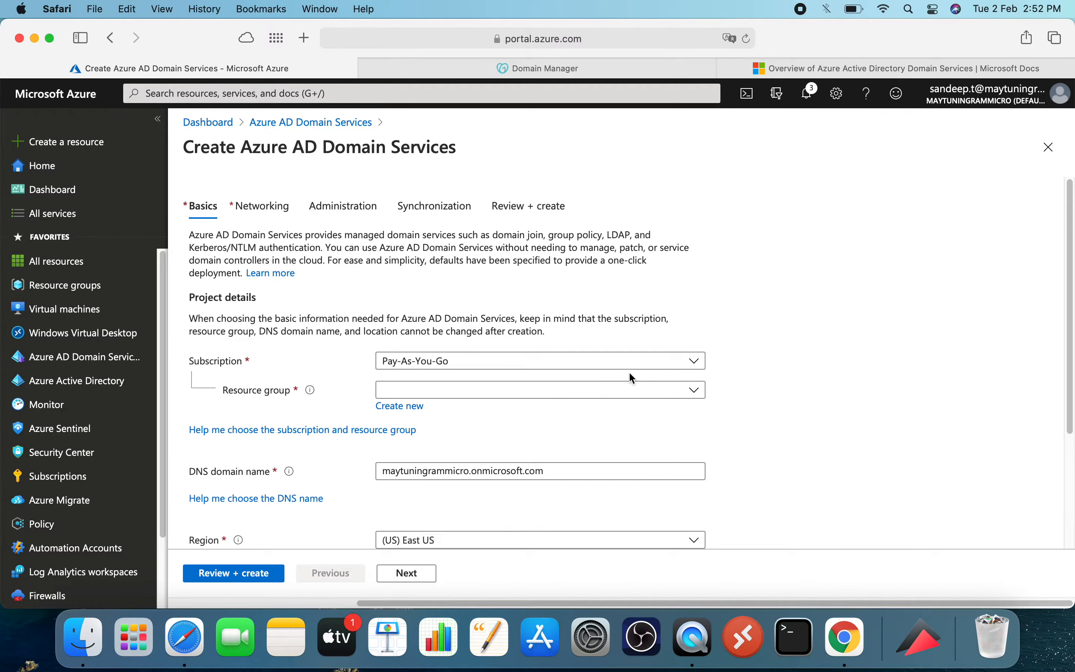
{"action": "scroll", "coordinate": [652, 374], "scroll_direction": "down", "scroll_amount": 3}
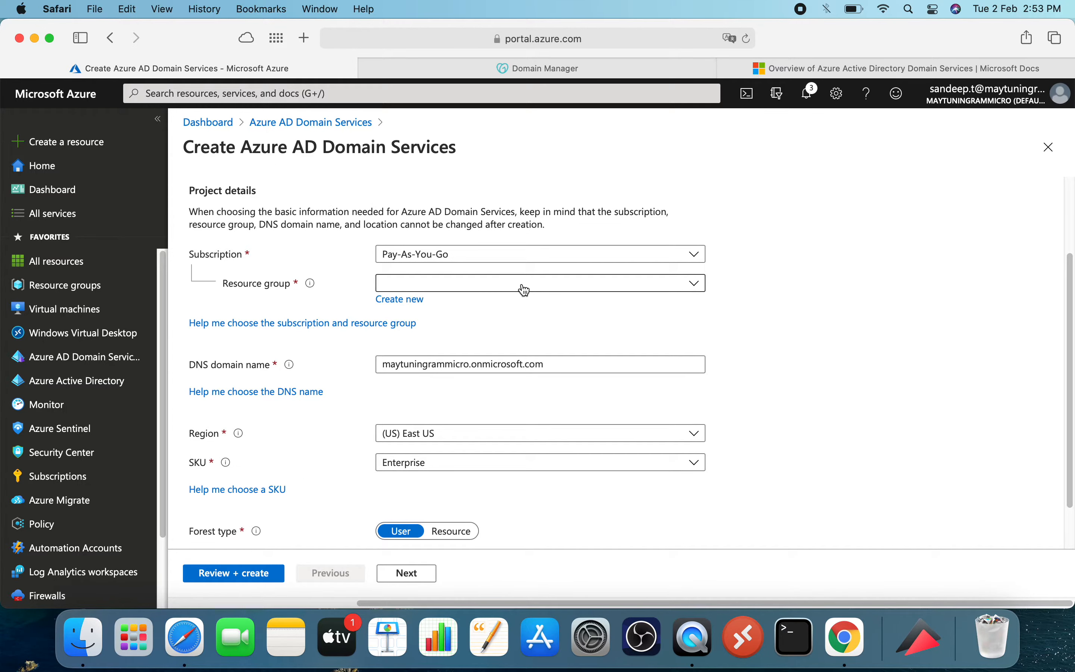
{"action": "left_click", "coordinate": [400, 302]}
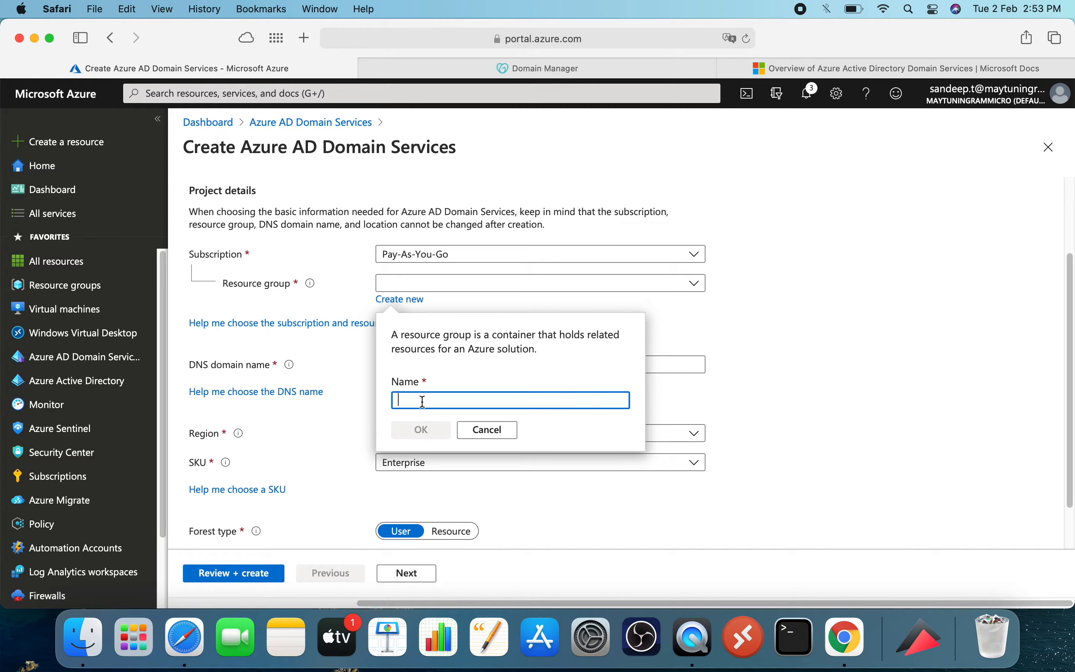
{"action": "type", "text": "AD"}
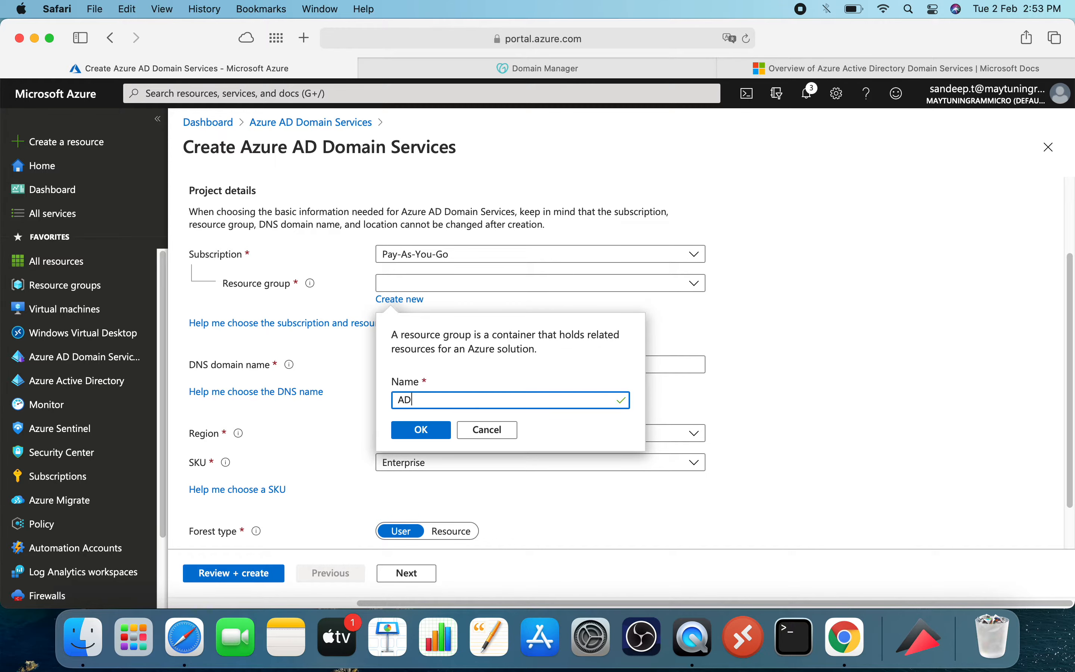
{"action": "type", "text": "DS"}
{"action": "left_click", "coordinate": [429, 433]}
{"action": "left_click", "coordinate": [429, 363]}
{"action": "left_click_drag", "start_coordinate": [560, 365], "coordinate": [387, 357]}
{"action": "key", "text": "BackSpace"}
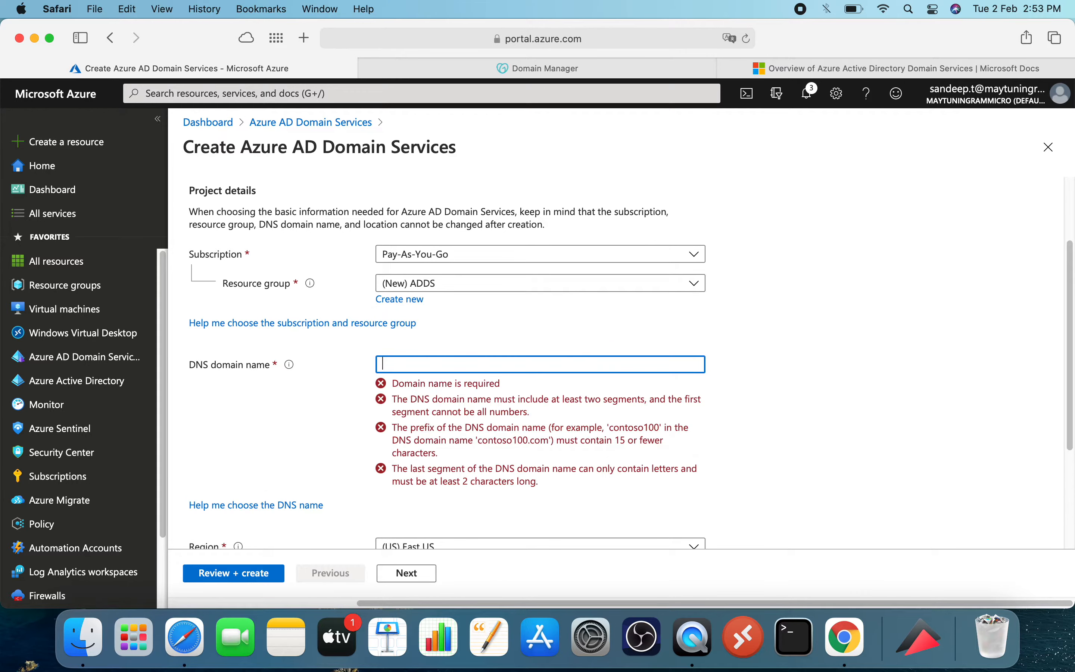
{"action": "type", "text": "sandeepreddy.cloud"}
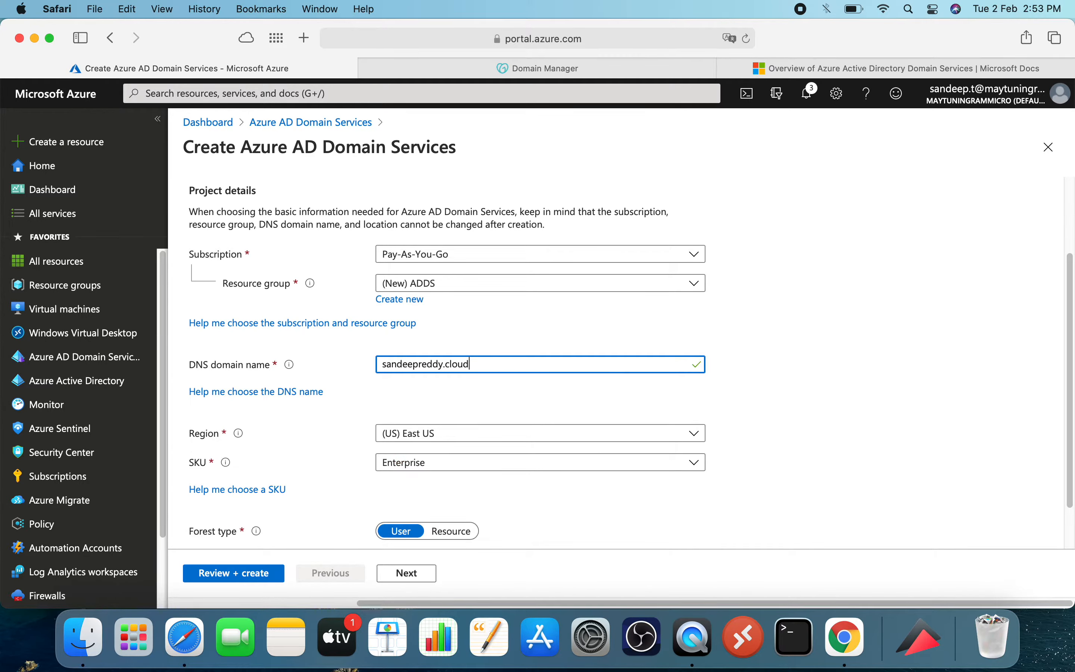
Step: Set region to (Asia Pacific) Southeast Asia and SKU to Standard, then continue to Networking
{"action": "left_click", "coordinate": [439, 432]}
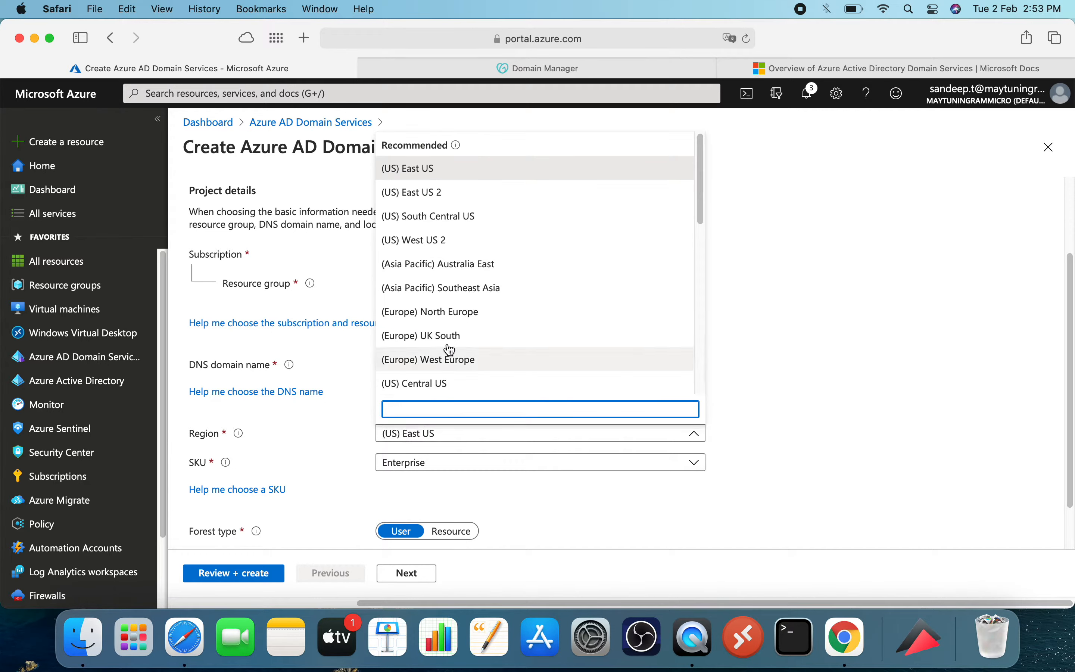
{"action": "left_click", "coordinate": [470, 292]}
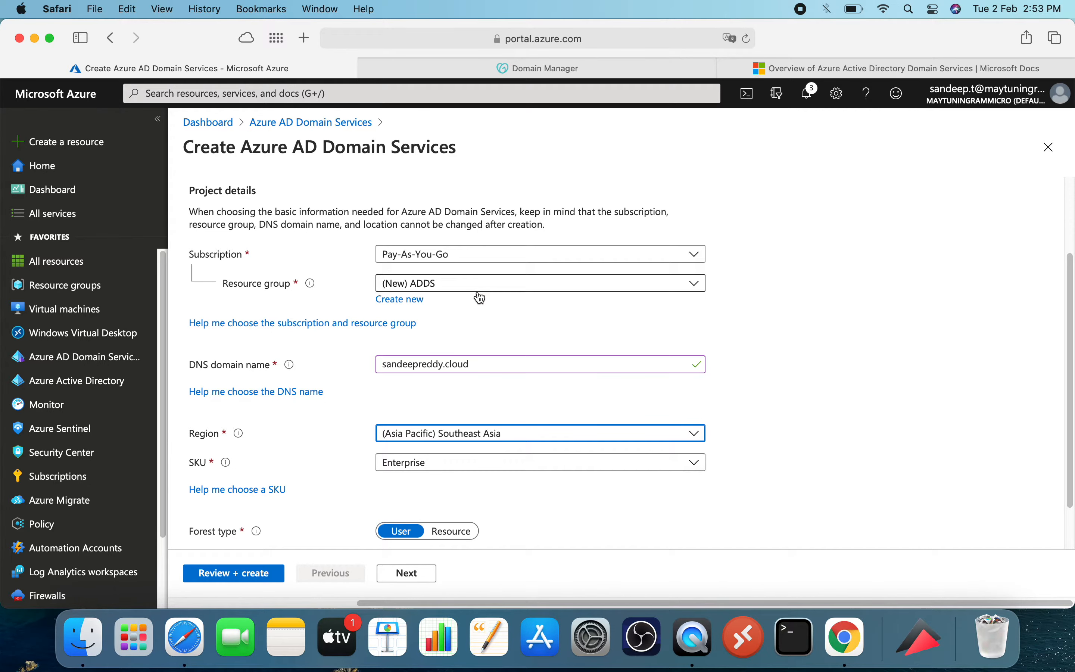
{"action": "left_click", "coordinate": [418, 464]}
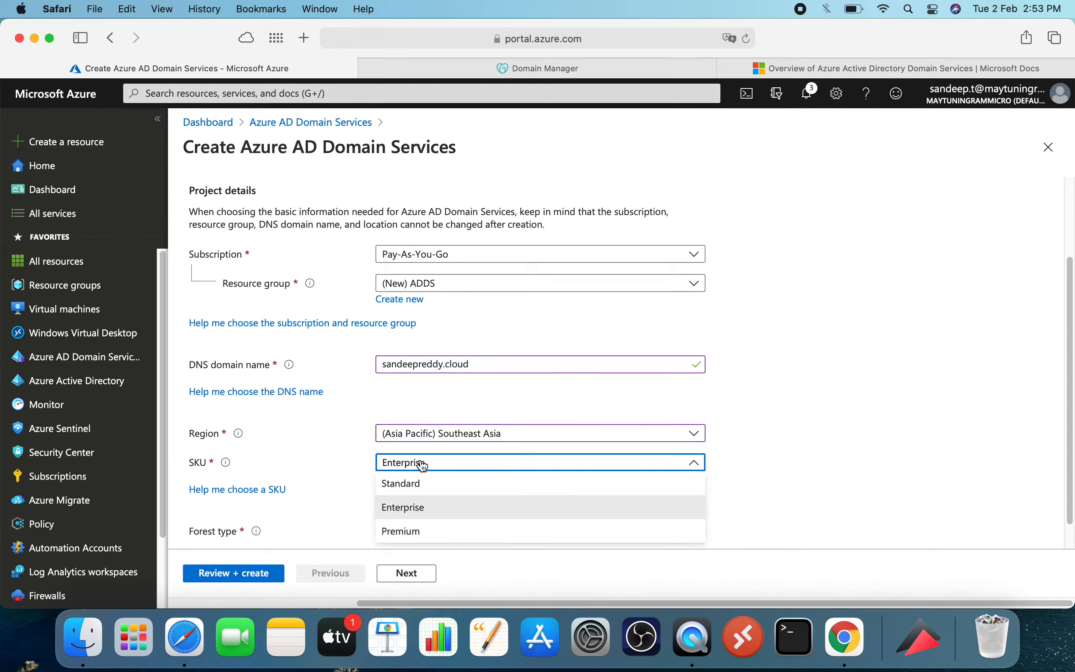
{"action": "left_click", "coordinate": [423, 487]}
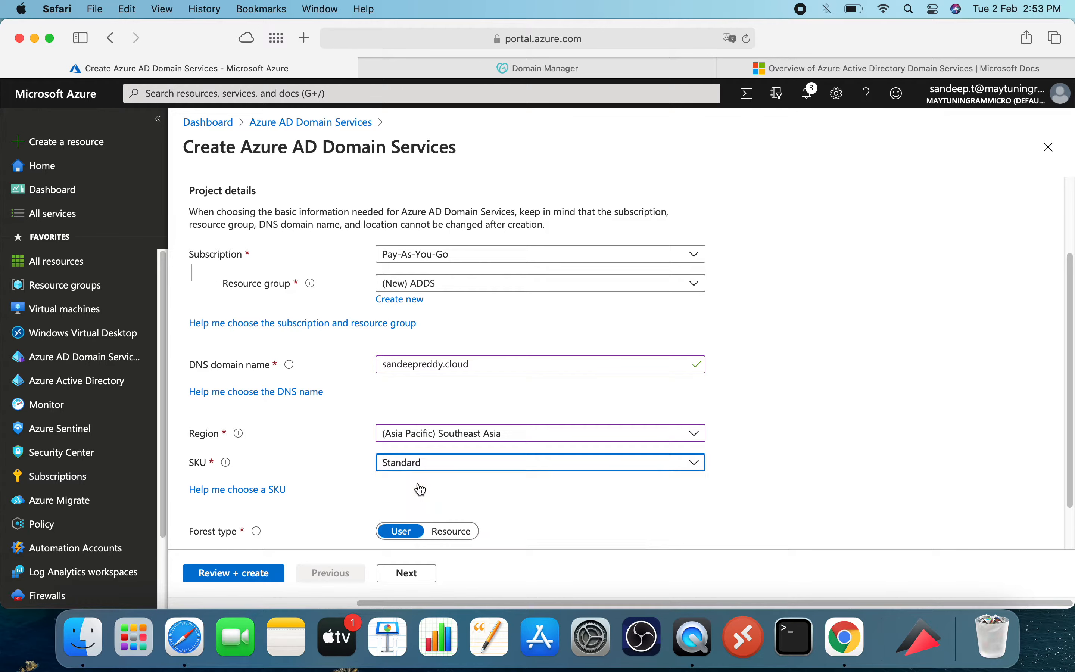
{"action": "scroll", "coordinate": [658, 413], "scroll_direction": "down", "scroll_amount": 1}
{"action": "scroll", "coordinate": [654, 408], "scroll_direction": "down", "scroll_amount": 2}
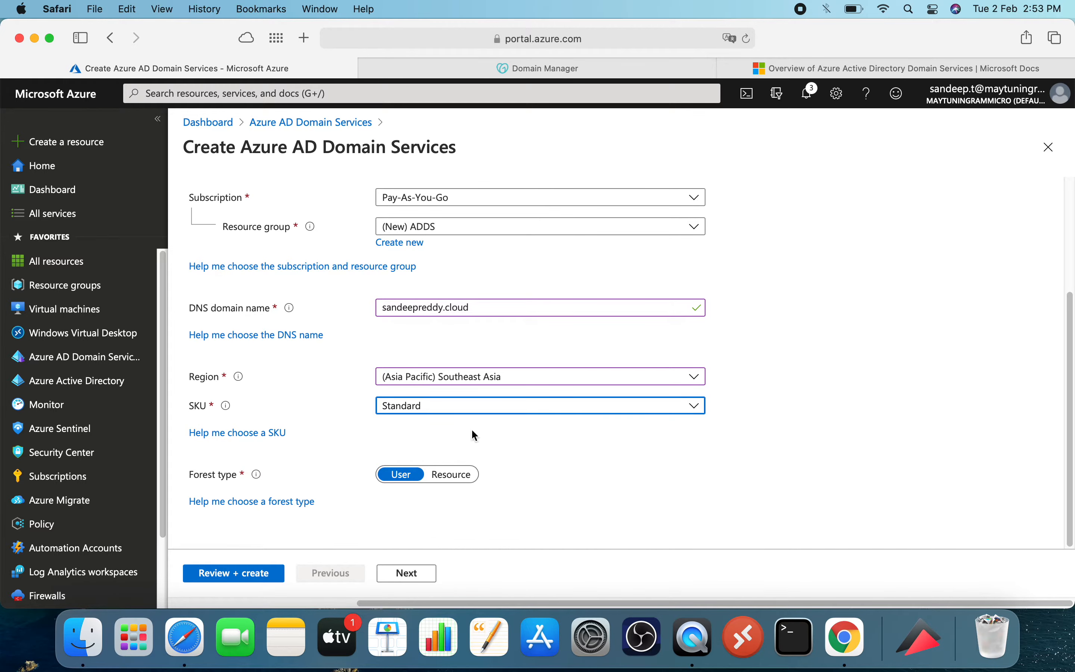
{"action": "left_click", "coordinate": [406, 573]}
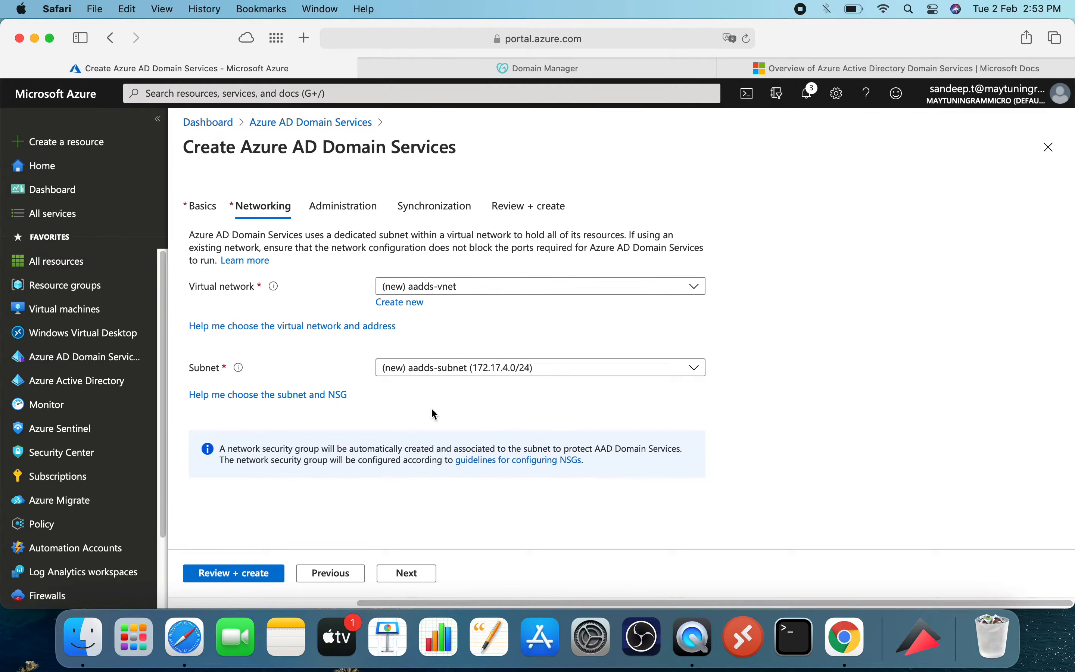
Step: On the Administration step, add the user found by searching 'user' to AAD DC Administrators
{"action": "left_click", "coordinate": [413, 571]}
{"action": "scroll", "coordinate": [420, 266], "scroll_direction": "down", "scroll_amount": 1}
{"action": "left_click", "coordinate": [421, 237]}
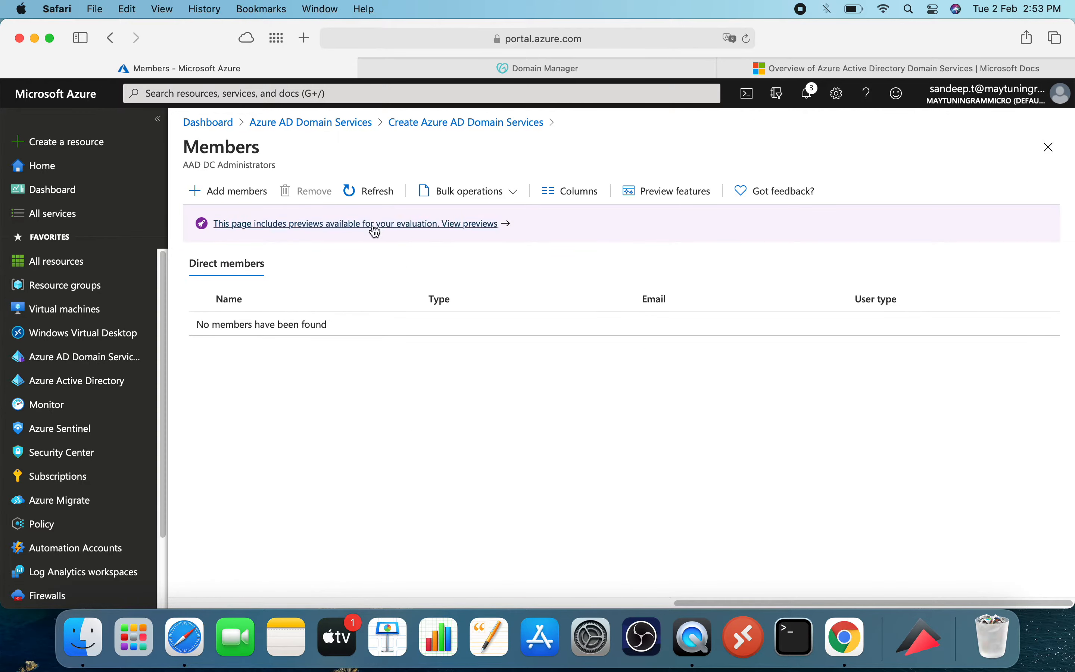
{"action": "left_click", "coordinate": [221, 192]}
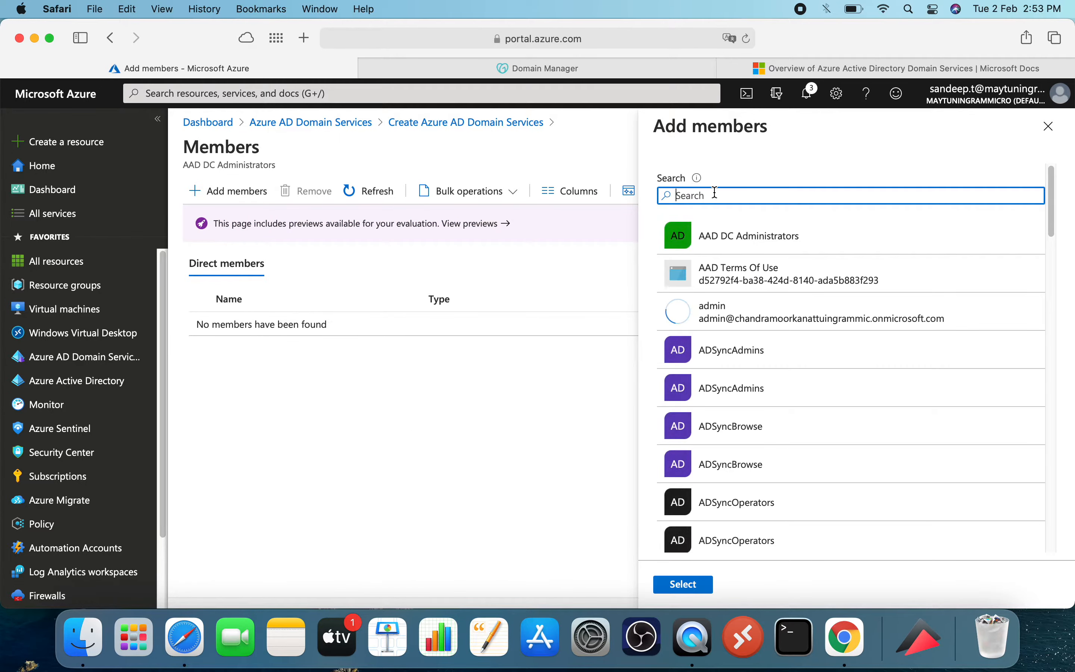
{"action": "type", "text": "user"}
{"action": "left_click", "coordinate": [677, 235]}
{"action": "left_click", "coordinate": [682, 584]}
{"action": "left_click", "coordinate": [466, 122]}
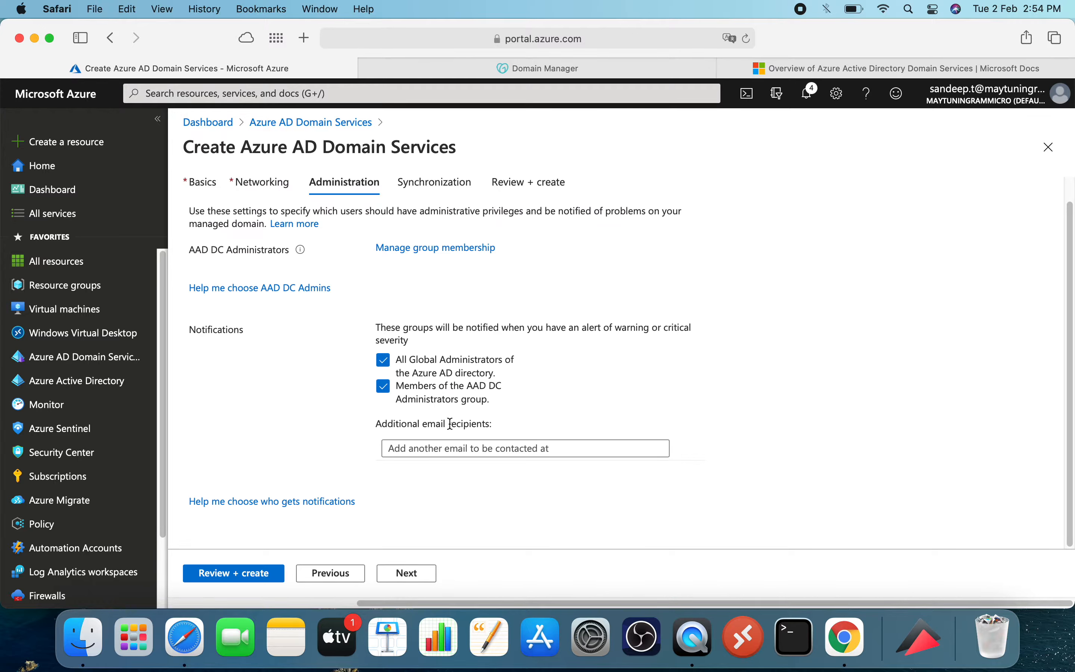
Step: Pass Synchronization and Review + create, then create the managed domain in ADDS
{"action": "left_click", "coordinate": [400, 576]}
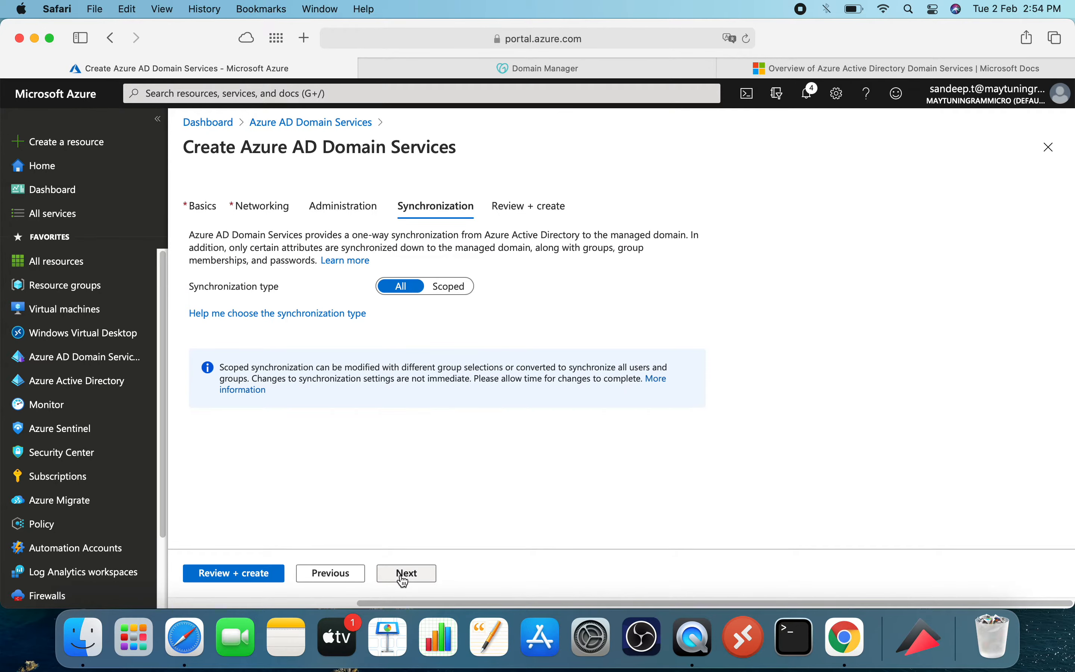
{"action": "left_click", "coordinate": [412, 572]}
{"action": "left_click", "coordinate": [213, 573]}
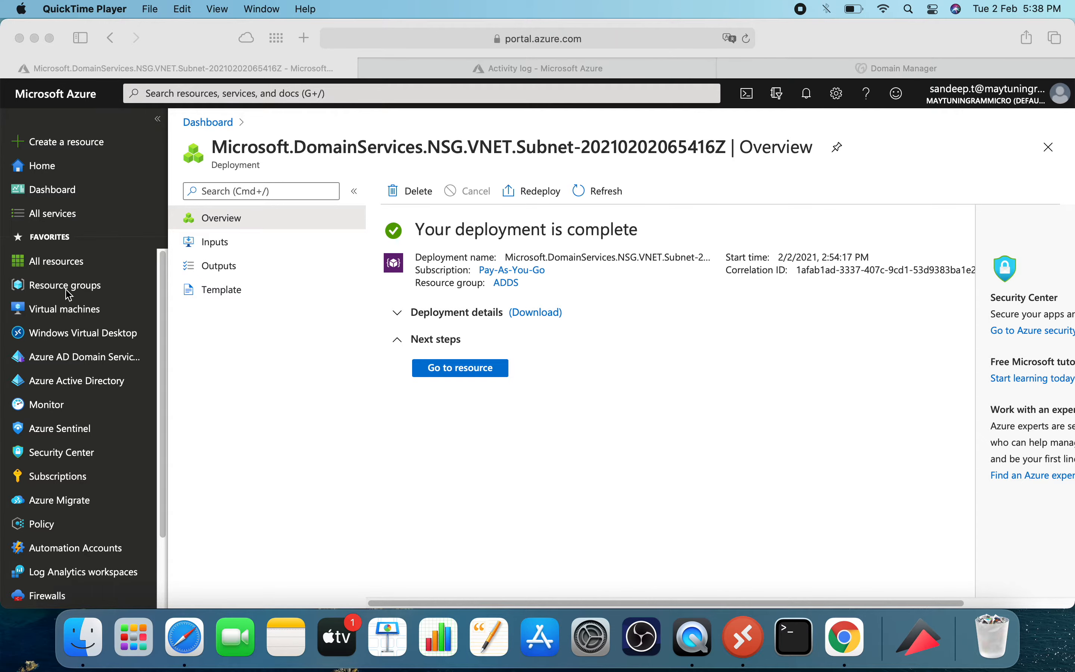
Step: Open the ADDS resource group and its Azure AD Domain Services managed domain resource
{"action": "left_click", "coordinate": [68, 294]}
{"action": "left_click", "coordinate": [66, 290]}
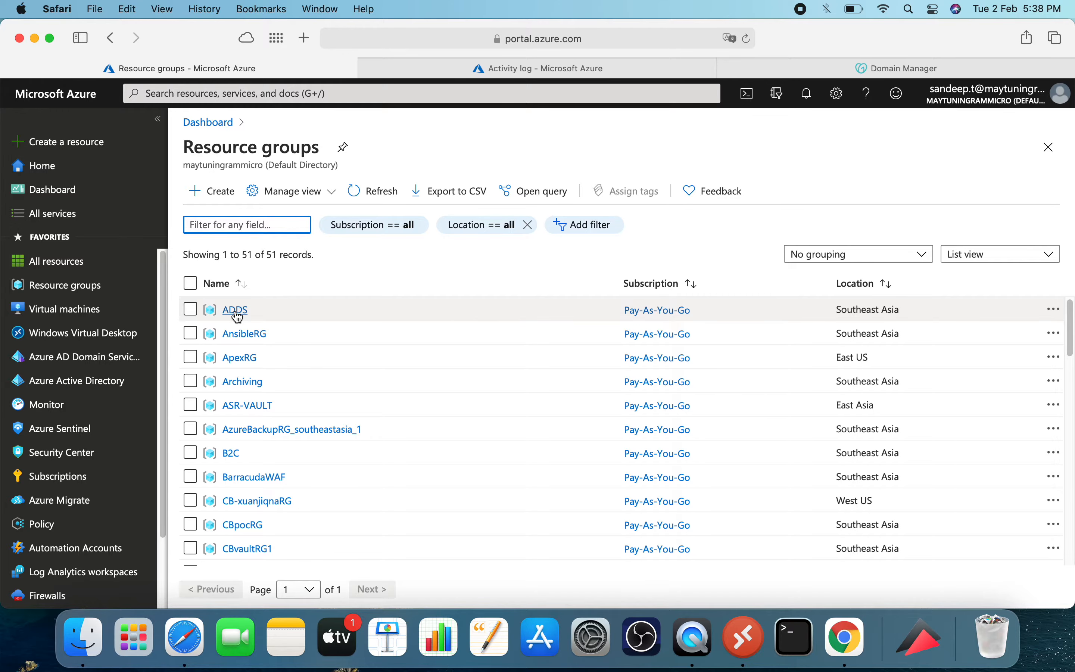
{"action": "left_click", "coordinate": [236, 311]}
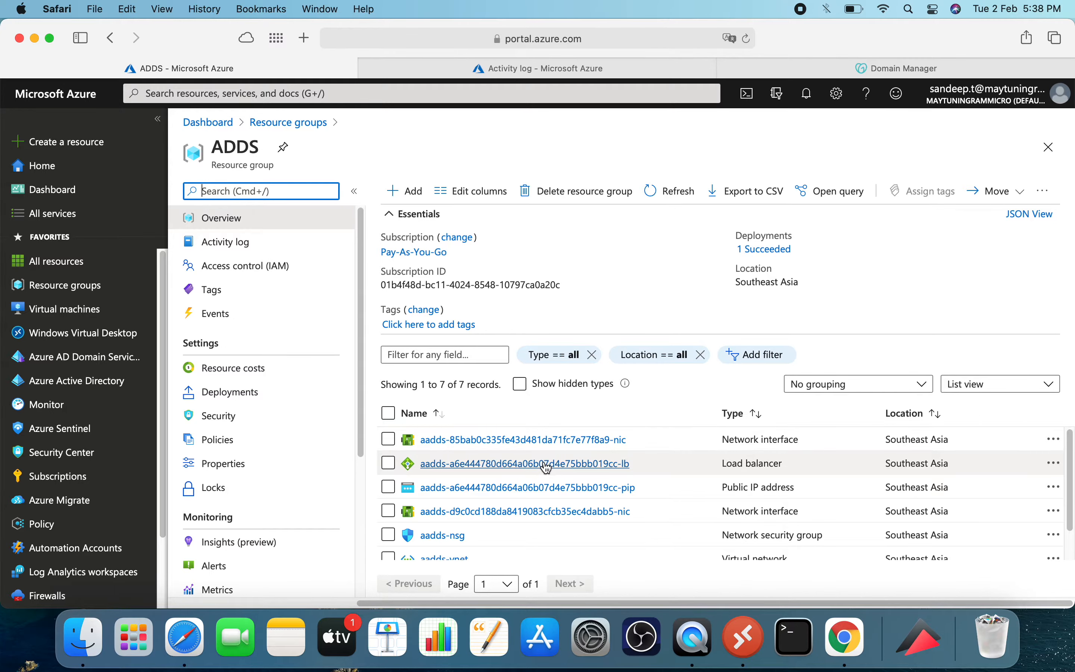
{"action": "scroll", "coordinate": [547, 466], "scroll_direction": "down", "scroll_amount": 2}
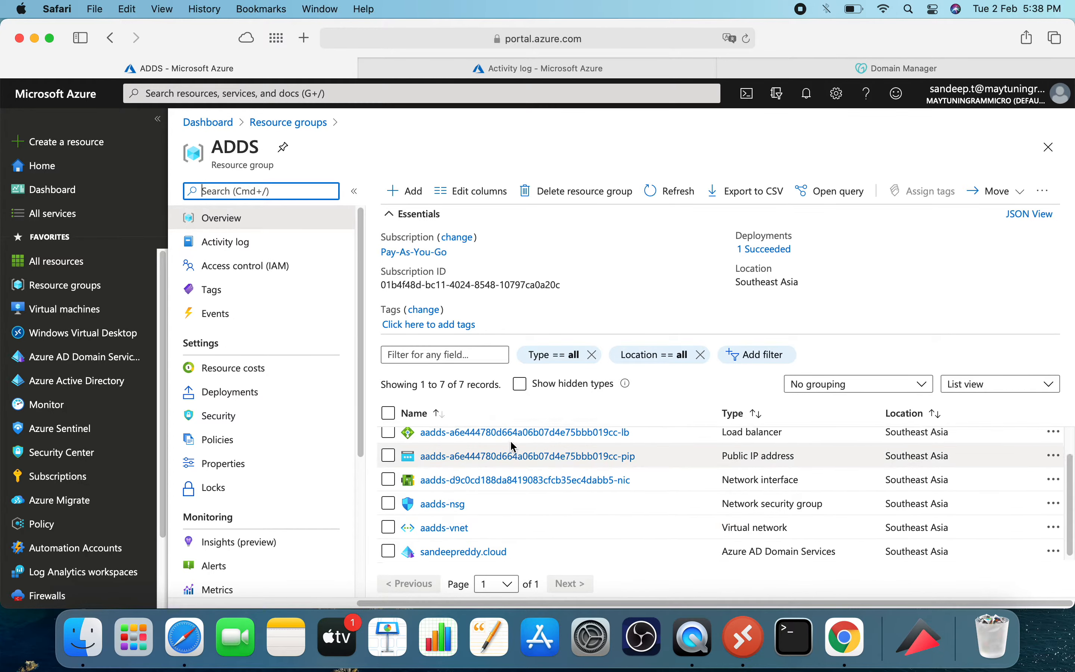
{"action": "scroll", "coordinate": [511, 447], "scroll_direction": "up", "scroll_amount": 2}
{"action": "scroll", "coordinate": [446, 482], "scroll_direction": "down", "scroll_amount": 2}
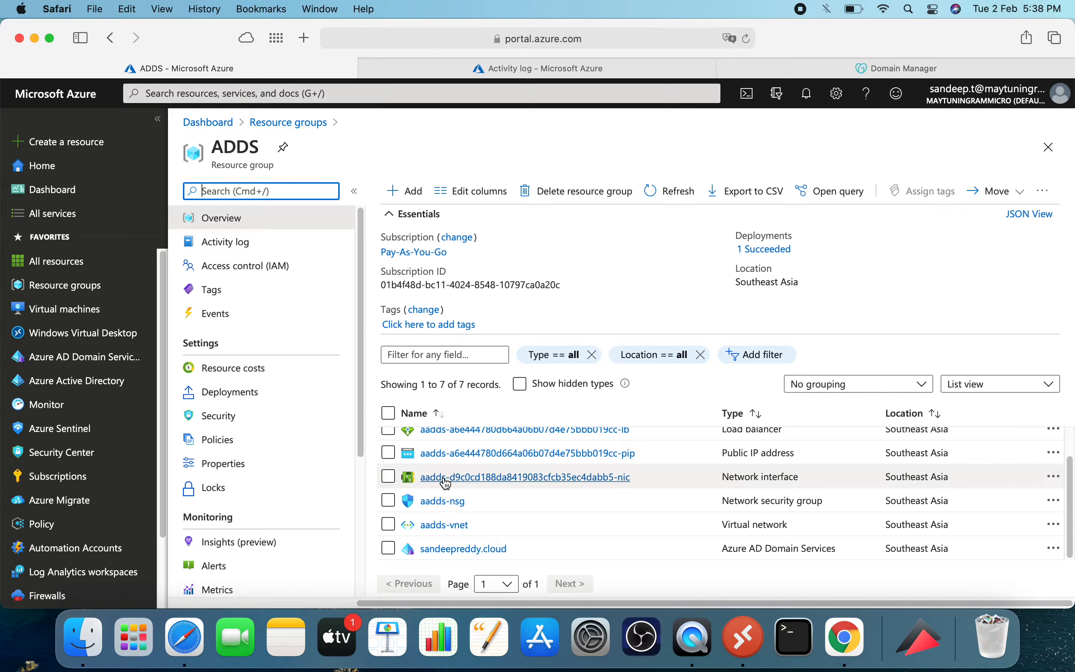
{"action": "left_click", "coordinate": [474, 548]}
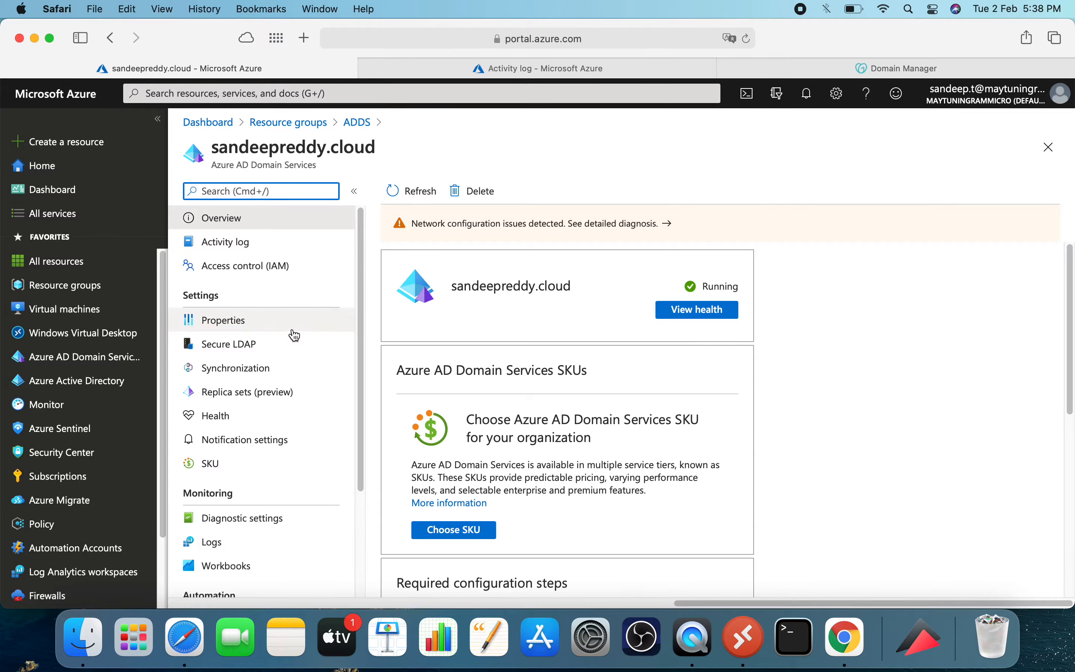
Step: Copy domain controller IP 172.17.4.4 from Properties, then open aadds-vnet from the ADDS group
{"action": "left_click", "coordinate": [255, 332]}
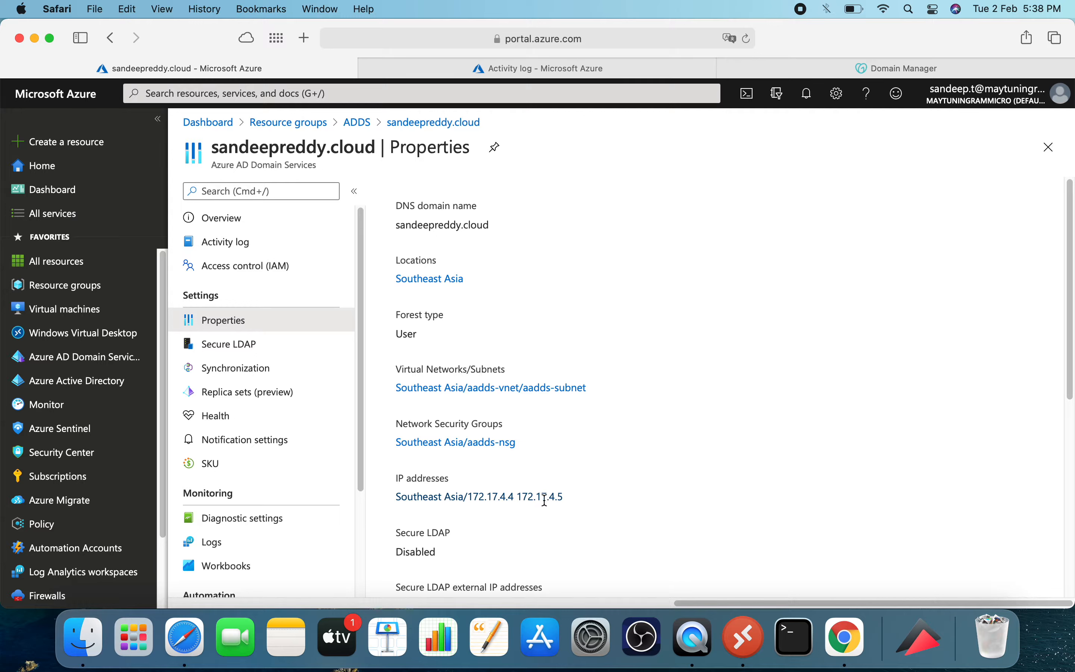
{"action": "mouse_move", "coordinate": [522, 500]}
{"action": "left_mouse_down"}
{"action": "mouse_move", "coordinate": [472, 497]}
{"action": "mouse_move", "coordinate": [513, 497]}
{"action": "left_mouse_up"}
{"action": "right_click", "coordinate": [491, 497]}
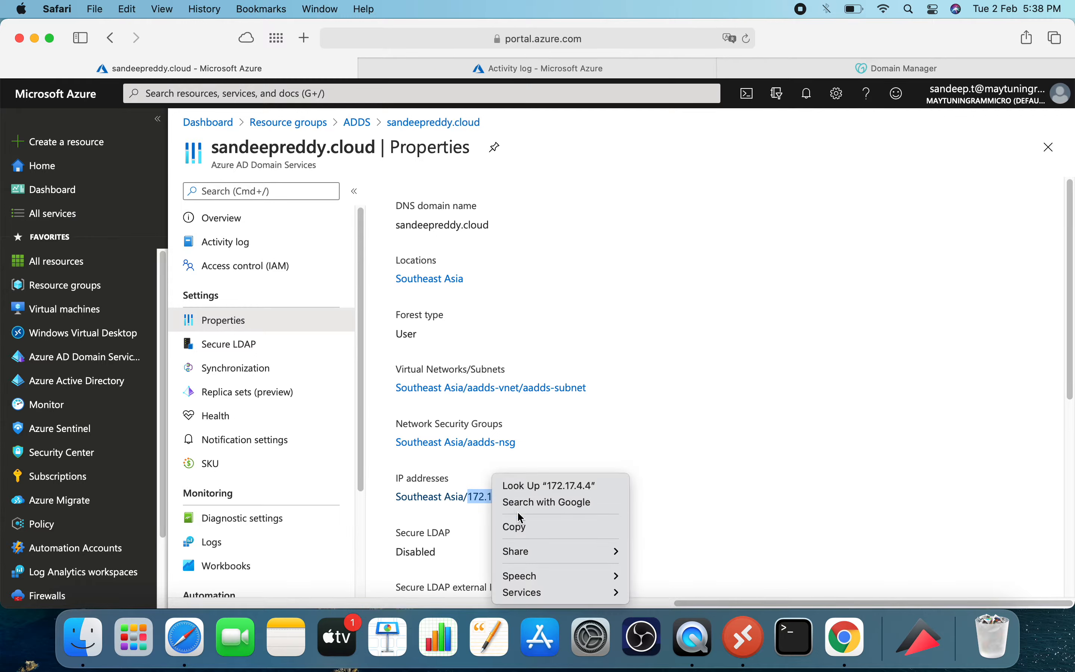
{"action": "left_click", "coordinate": [512, 526]}
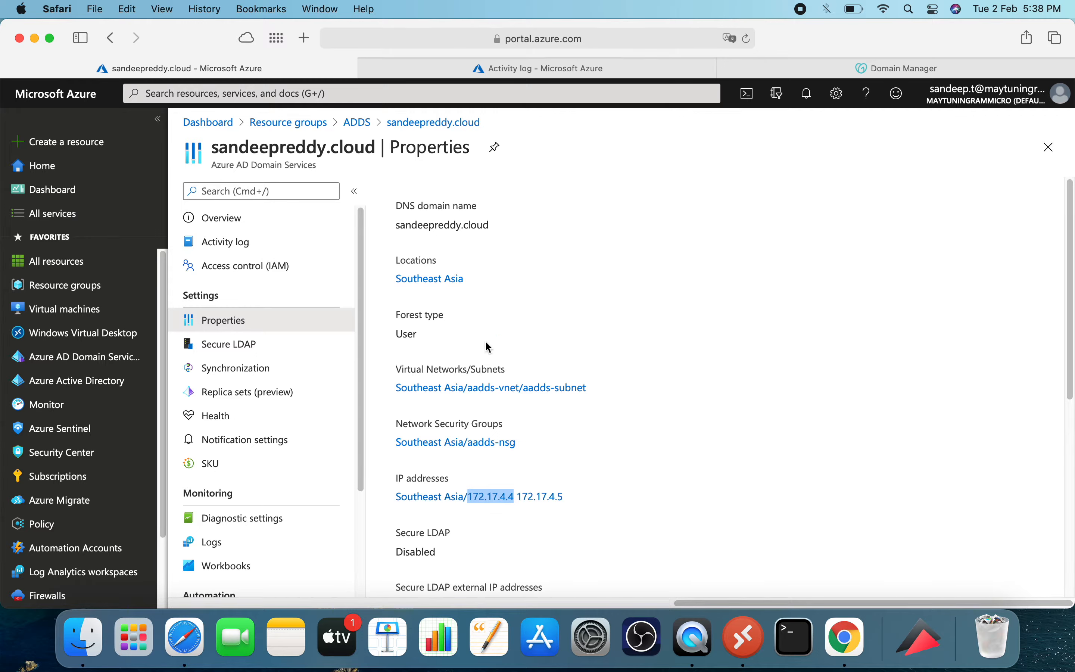
{"action": "left_click", "coordinate": [358, 122]}
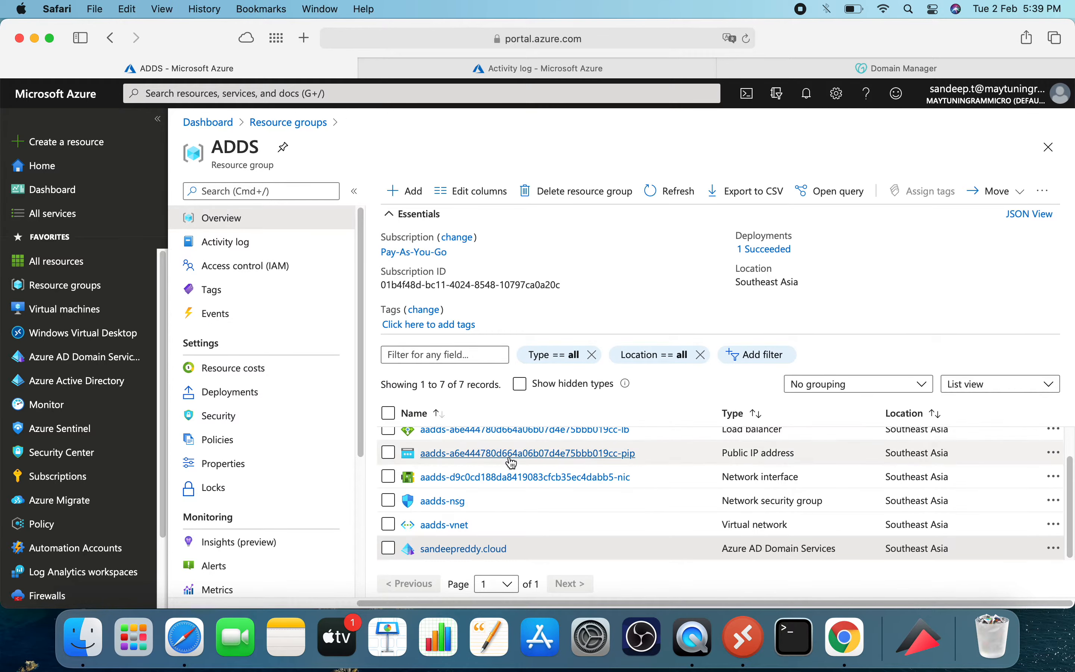
{"action": "left_click", "coordinate": [461, 531]}
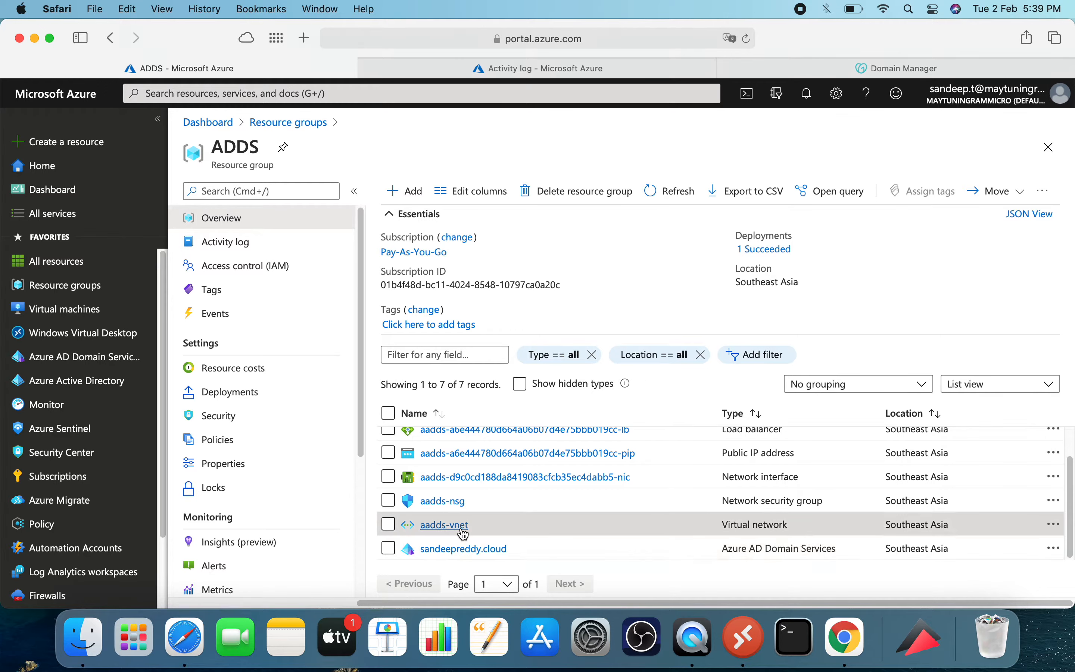
Step: Save custom DNS servers 172.17.4.4 and 172.17.4.5 on aadds-vnet, then return to the ADDS resource group
{"action": "scroll", "coordinate": [288, 478], "scroll_direction": "down", "scroll_amount": 1}
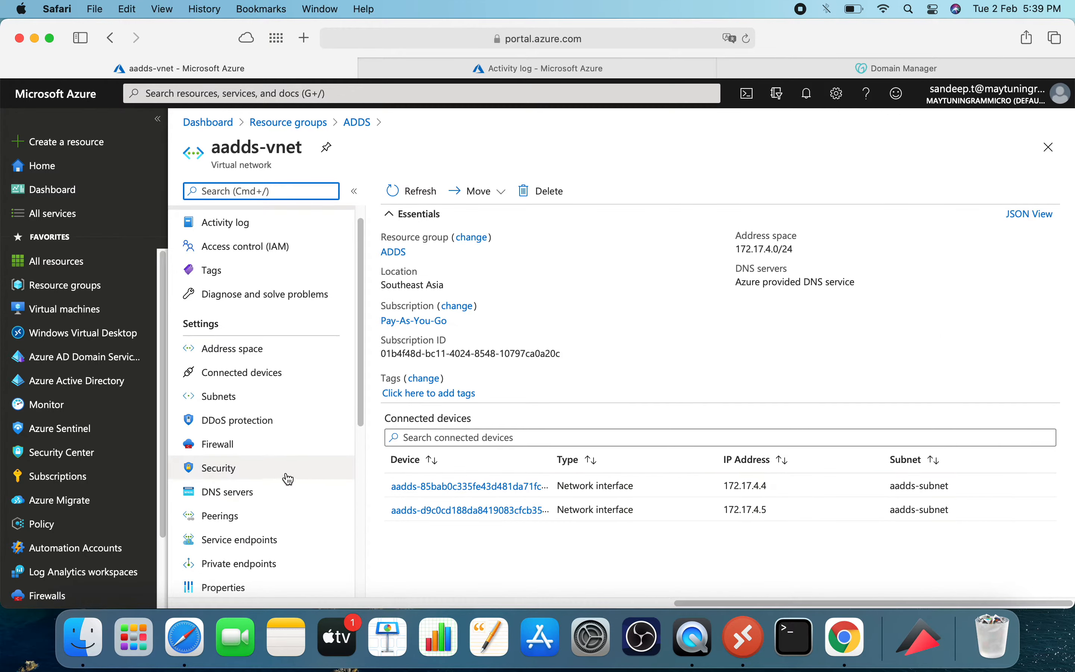
{"action": "left_click", "coordinate": [272, 494]}
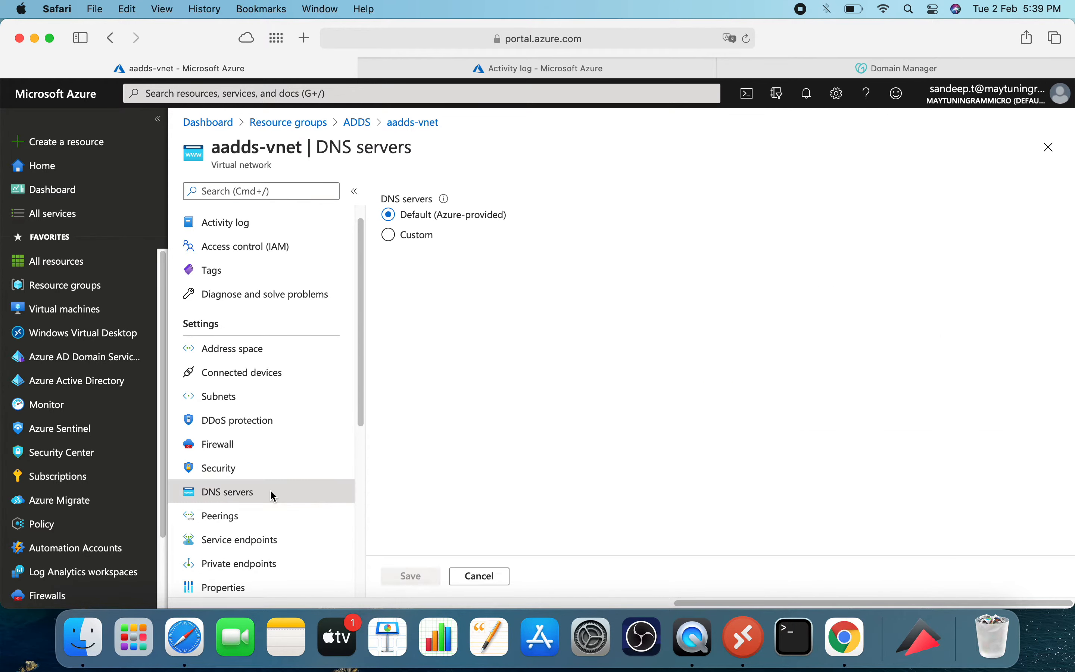
{"action": "left_click", "coordinate": [391, 238]}
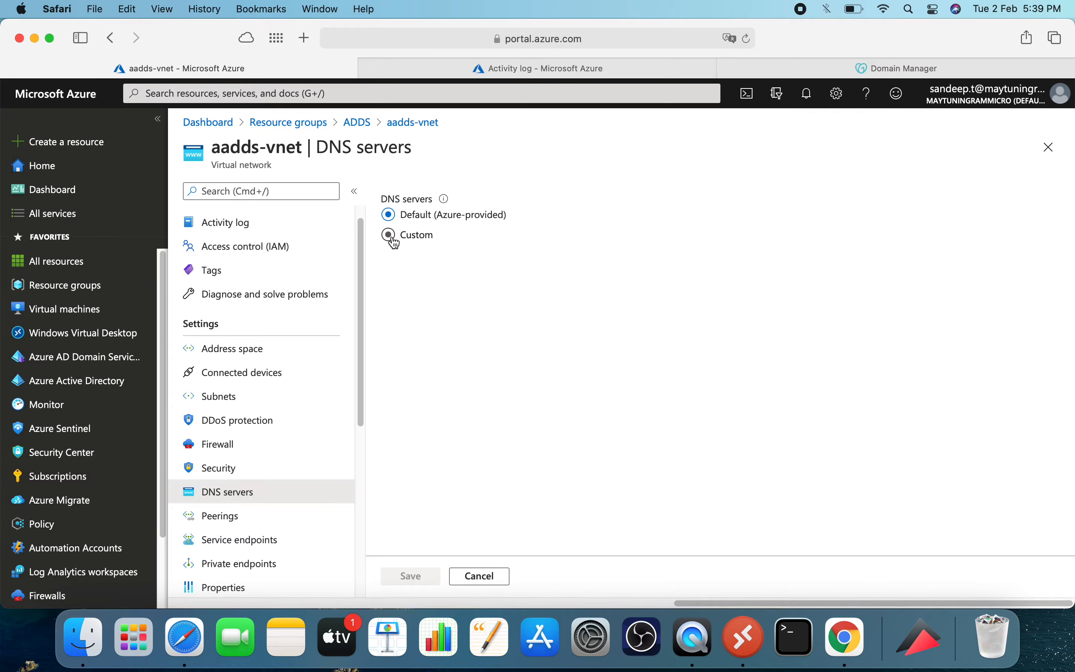
{"action": "left_click", "coordinate": [439, 362]}
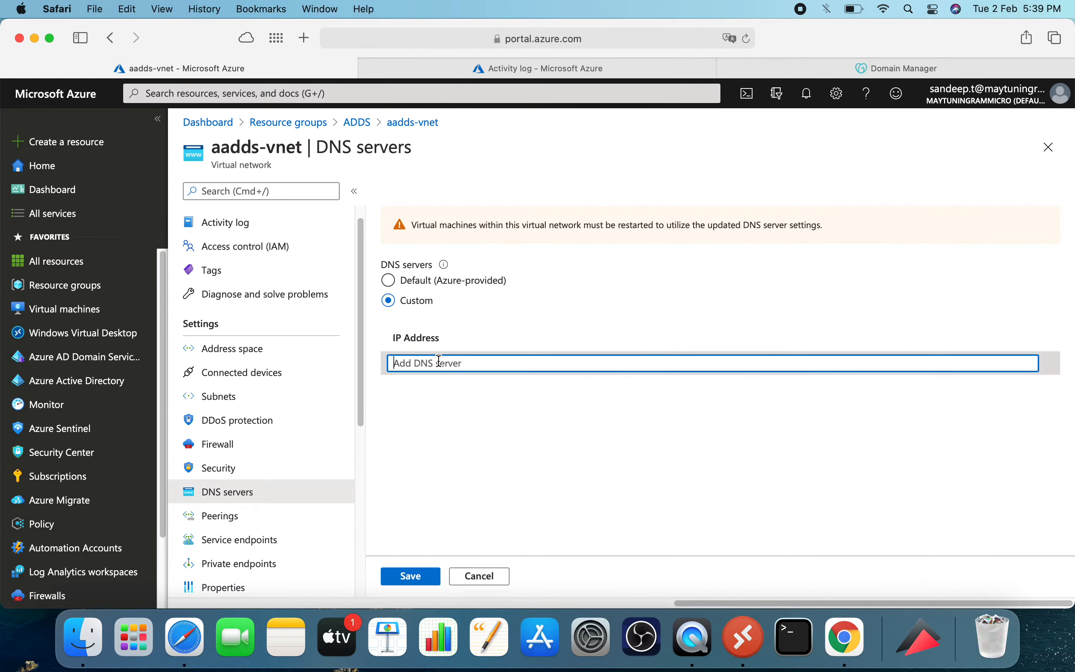
{"action": "type", "text": "172.17.4.4"}
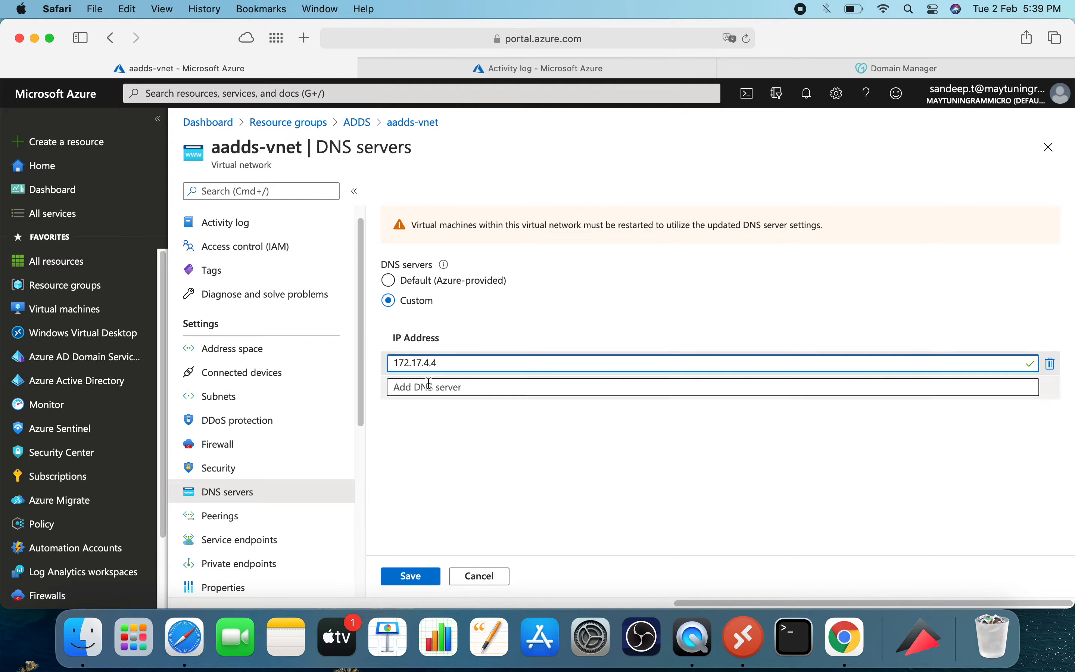
{"action": "left_click", "coordinate": [426, 386]}
{"action": "type", "text": "172.17.4.4"}
{"action": "key", "text": "BackSpace"}
{"action": "type", "text": "5"}
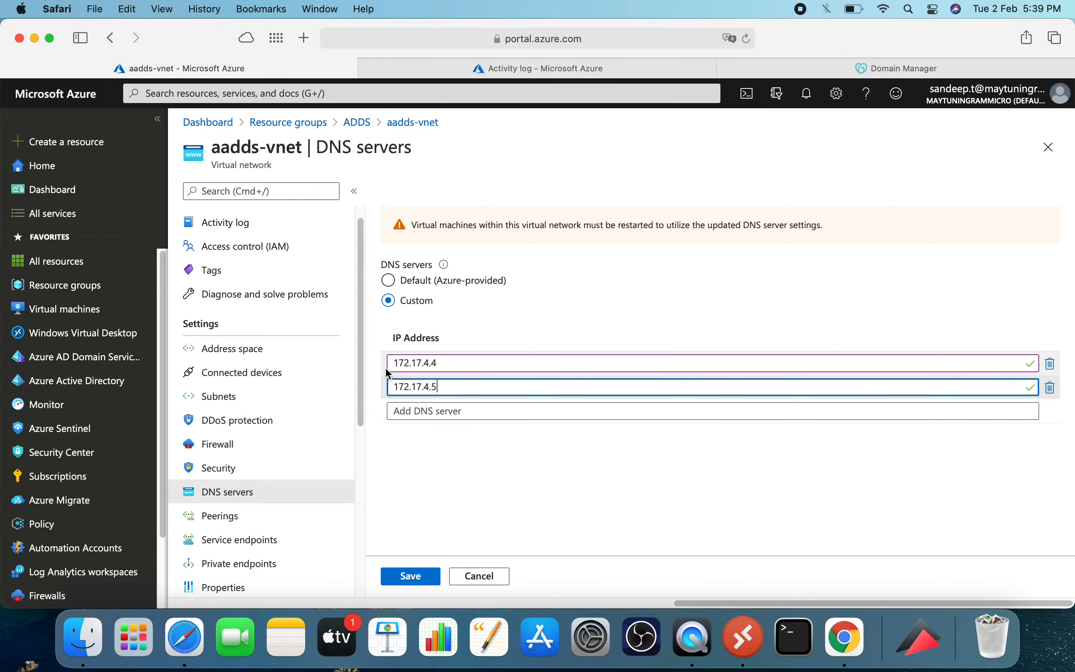
{"action": "left_click", "coordinate": [409, 576]}
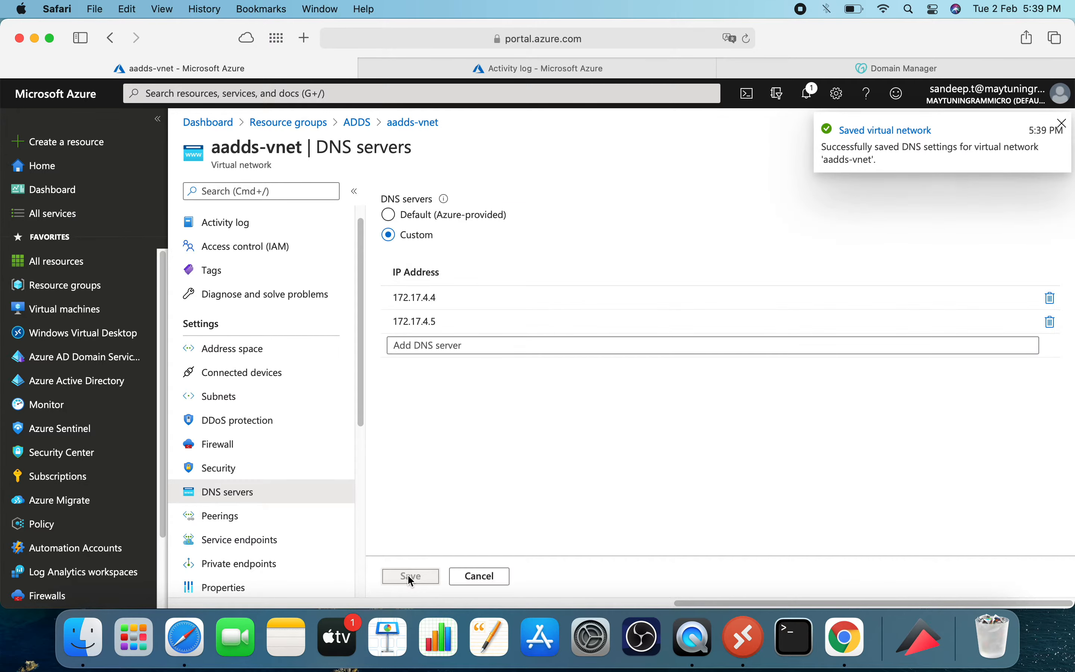
{"action": "left_click", "coordinate": [357, 124]}
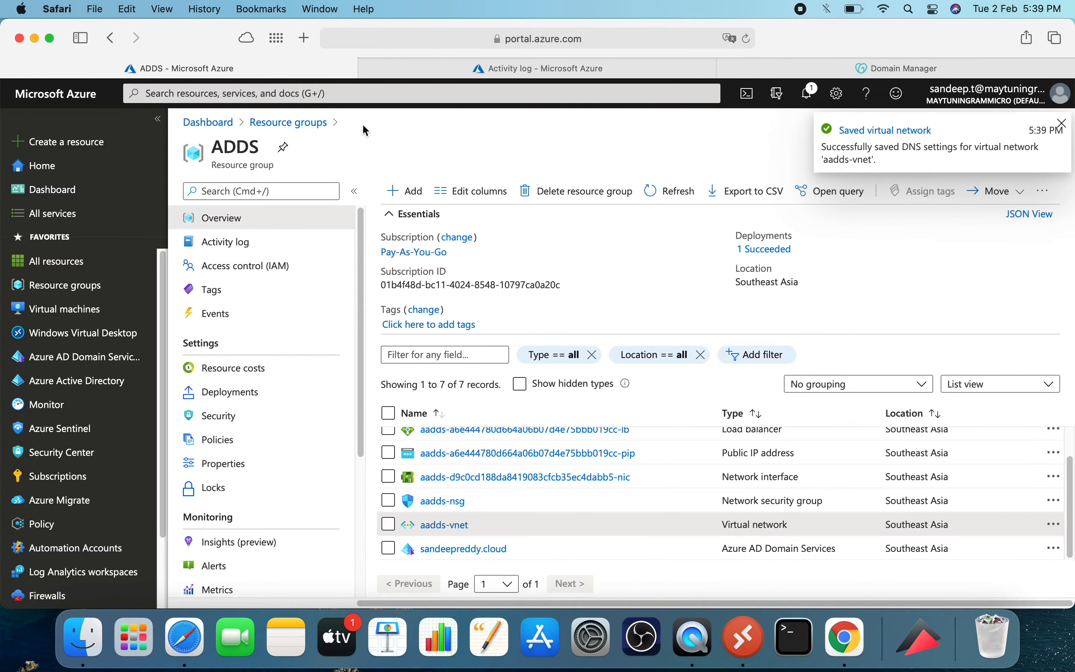
Step: Open the sandeepreddy.cloud managed domain and confirm its overview status reads Running
{"action": "left_click", "coordinate": [462, 549]}
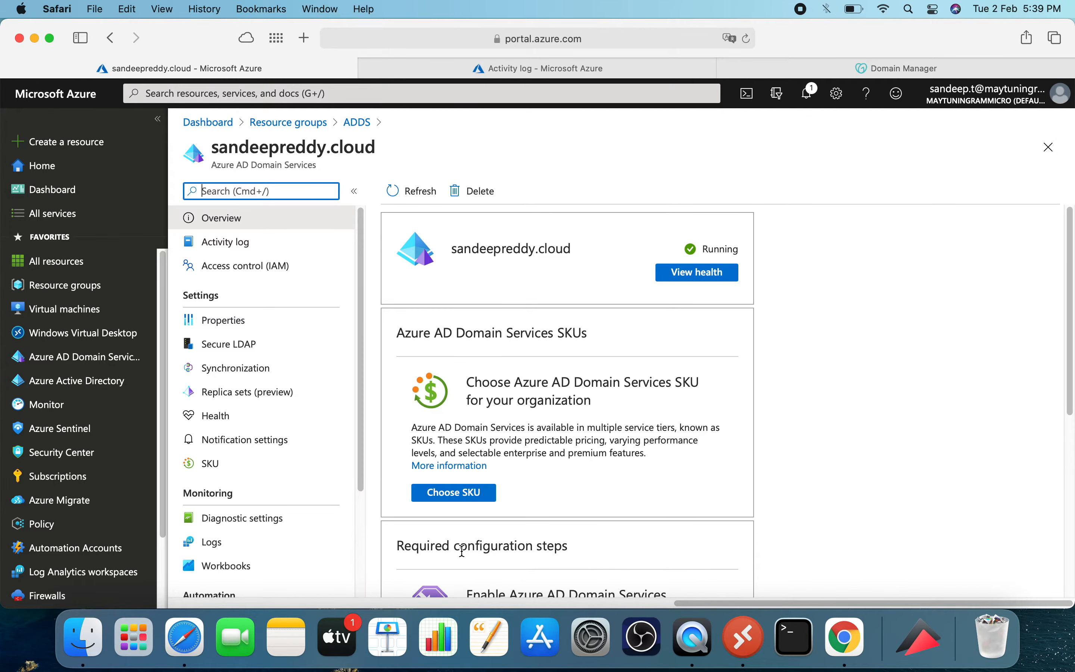
{"action": "scroll", "coordinate": [649, 514], "scroll_direction": "down", "scroll_amount": 10}
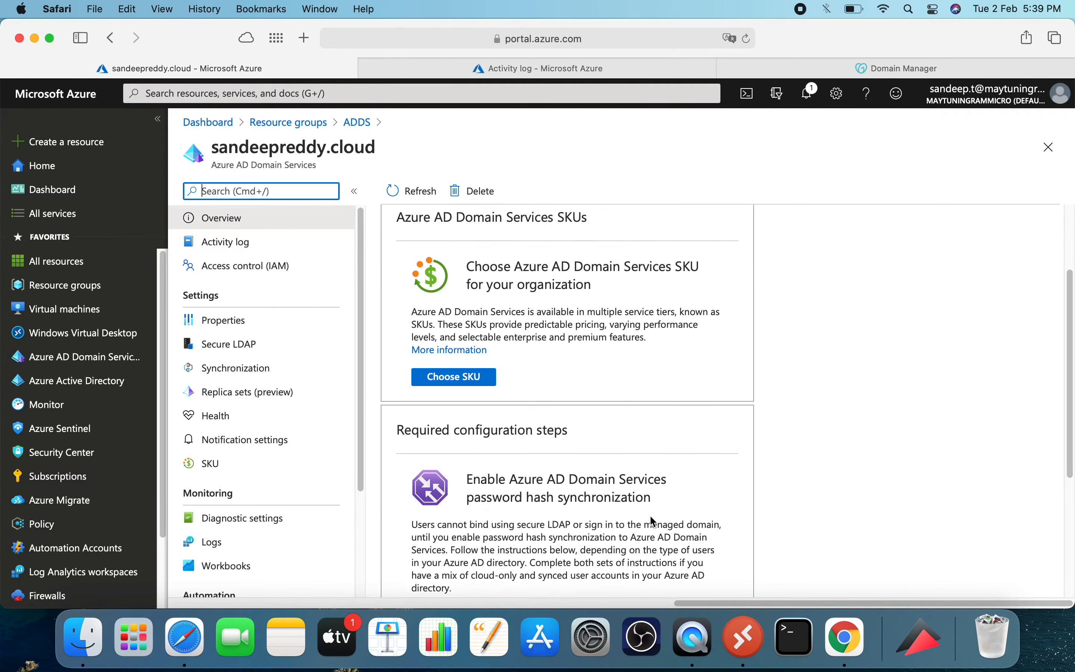
{"action": "scroll", "coordinate": [614, 497], "scroll_direction": "up", "scroll_amount": 10}
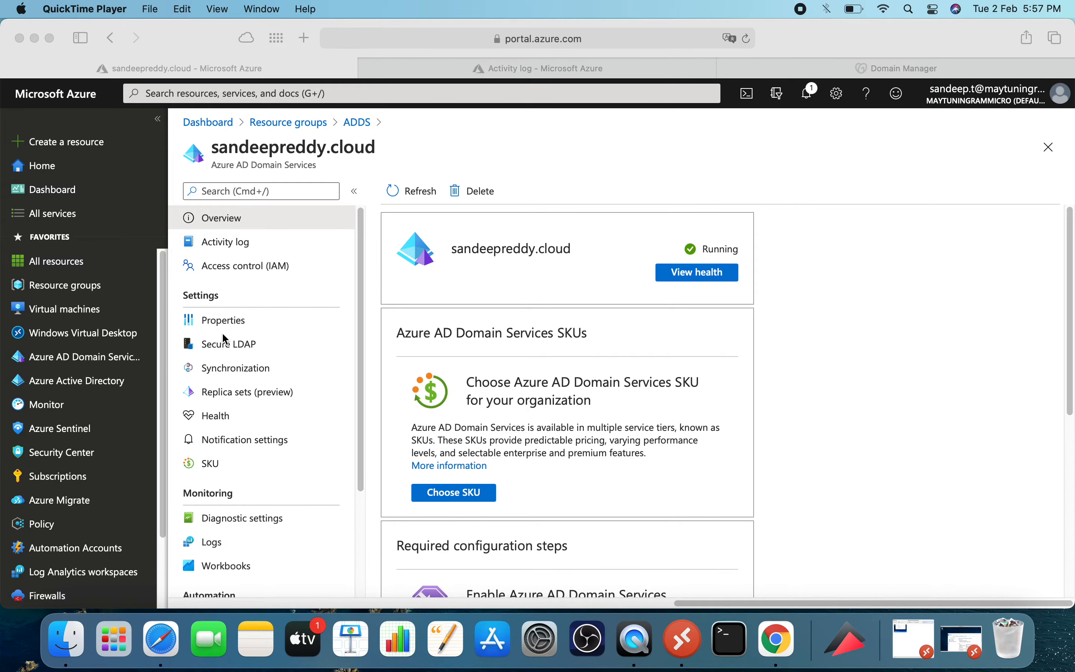
Step: From My Dashboard, open vnet1 and go to its empty Peerings page
{"action": "left_click", "coordinate": [71, 198]}
{"action": "left_click", "coordinate": [71, 198]}
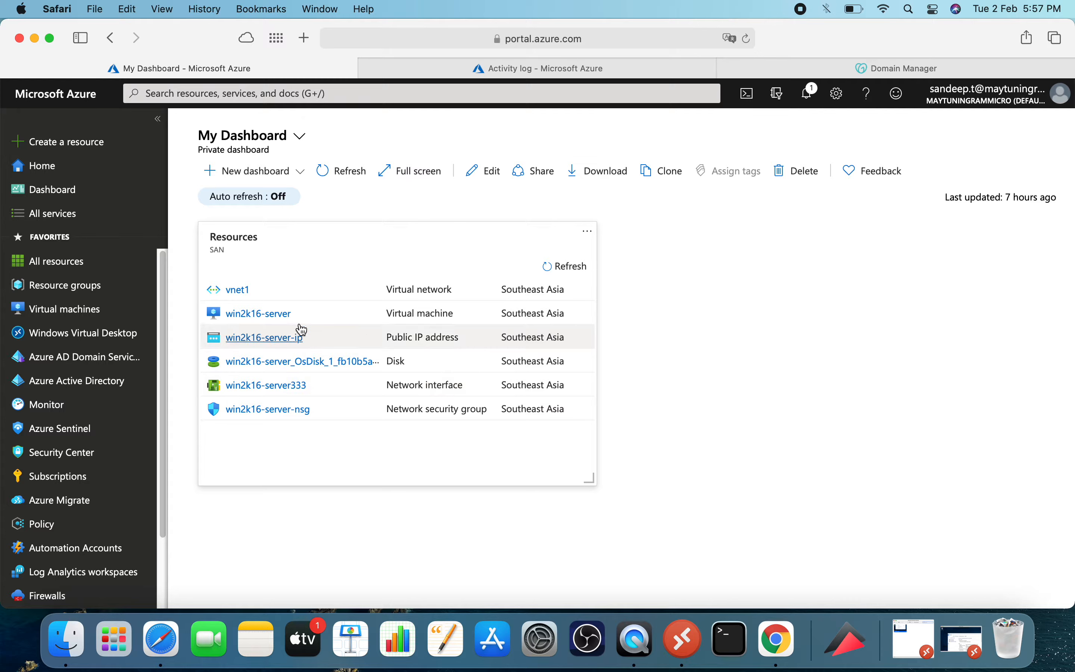
{"action": "left_click", "coordinate": [248, 291]}
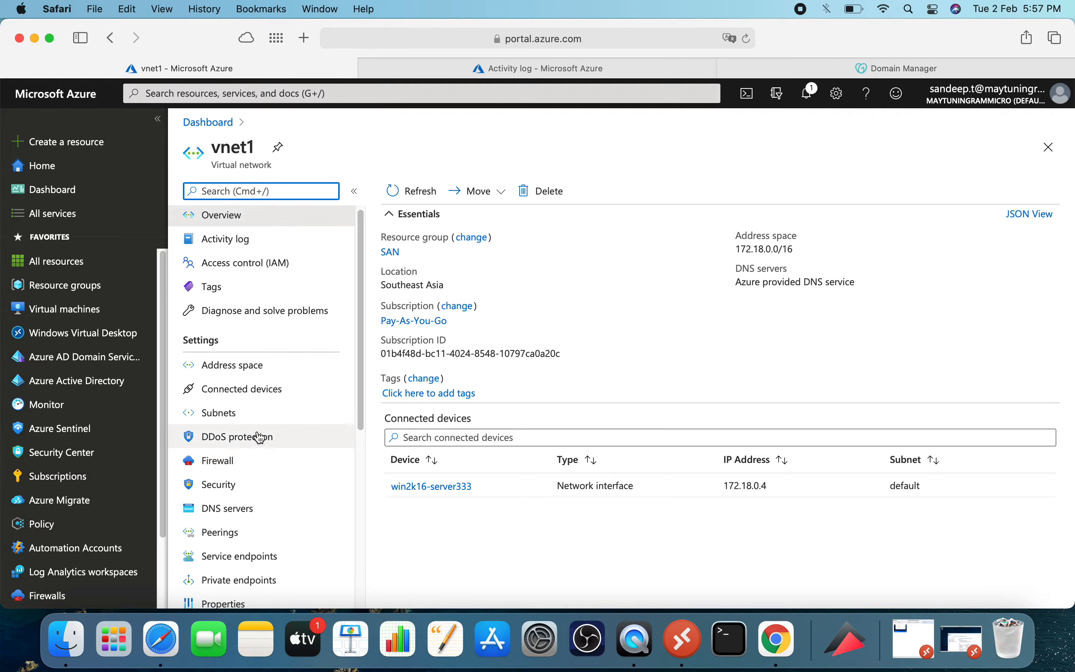
{"action": "scroll", "coordinate": [268, 436], "scroll_direction": "down", "scroll_amount": 1}
{"action": "scroll", "coordinate": [253, 462], "scroll_direction": "down", "scroll_amount": 1}
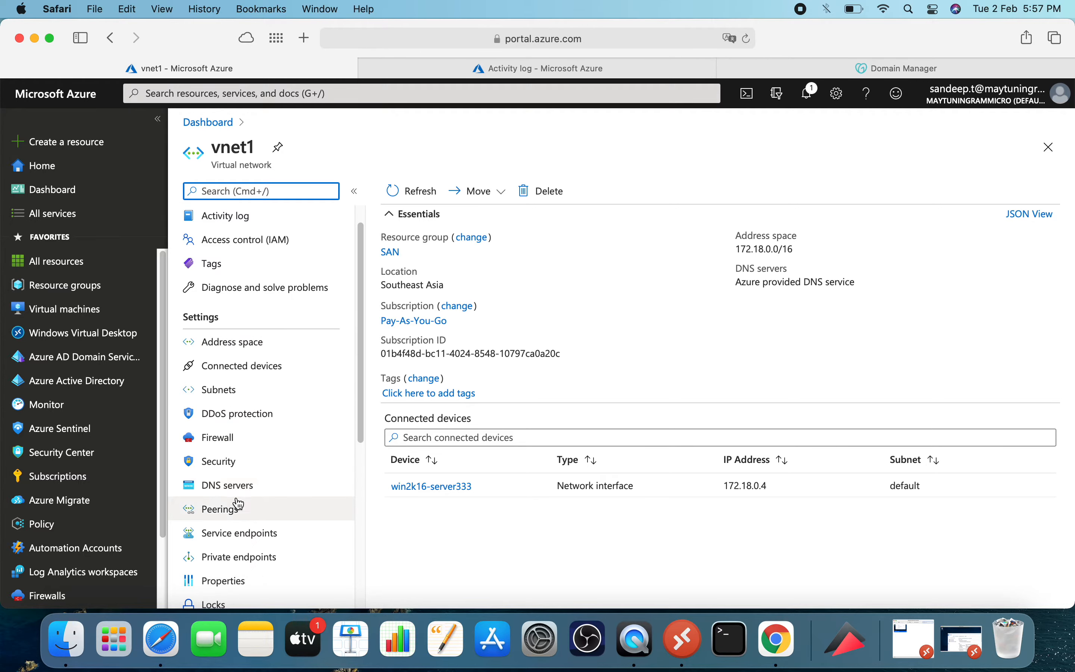
{"action": "left_click", "coordinate": [233, 511]}
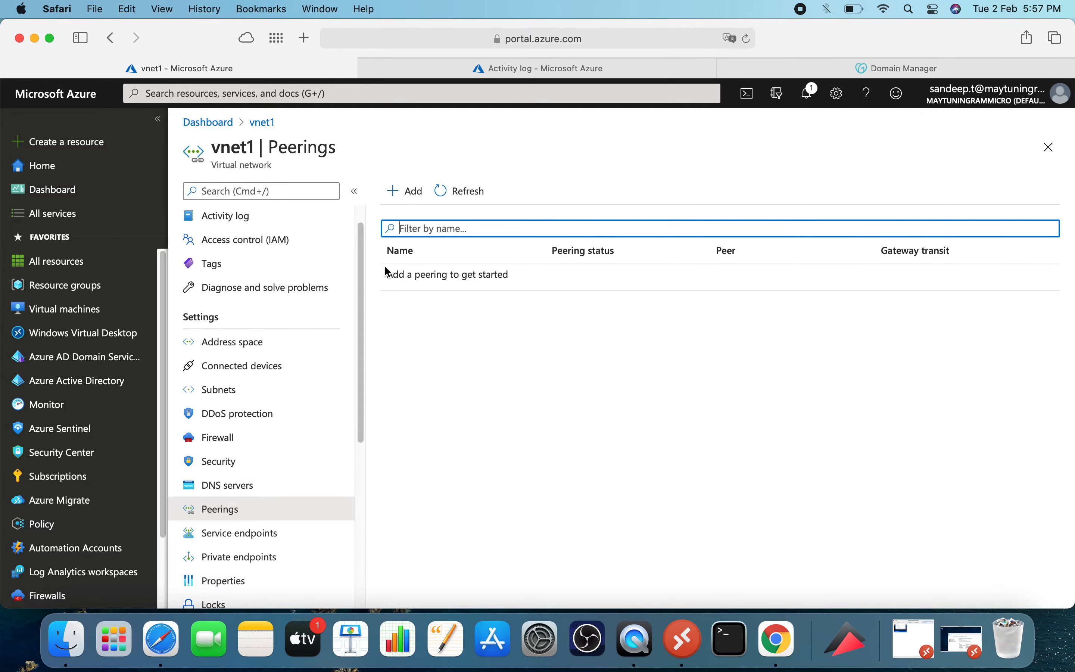
Step: Start a new vnet1 peering with link name Vnet1toADDS-vnet, and copy that name
{"action": "left_click", "coordinate": [405, 196]}
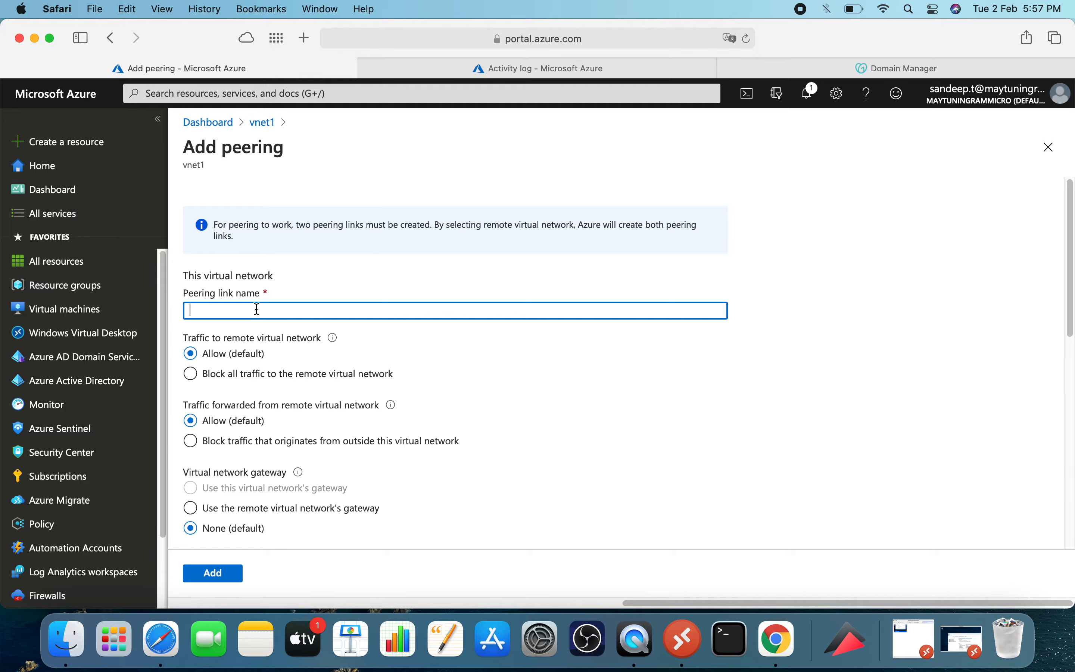
{"action": "type", "text": "Vnet1toADDS-vnet"}
{"action": "scroll", "coordinate": [275, 350], "scroll_direction": "down", "scroll_amount": 8}
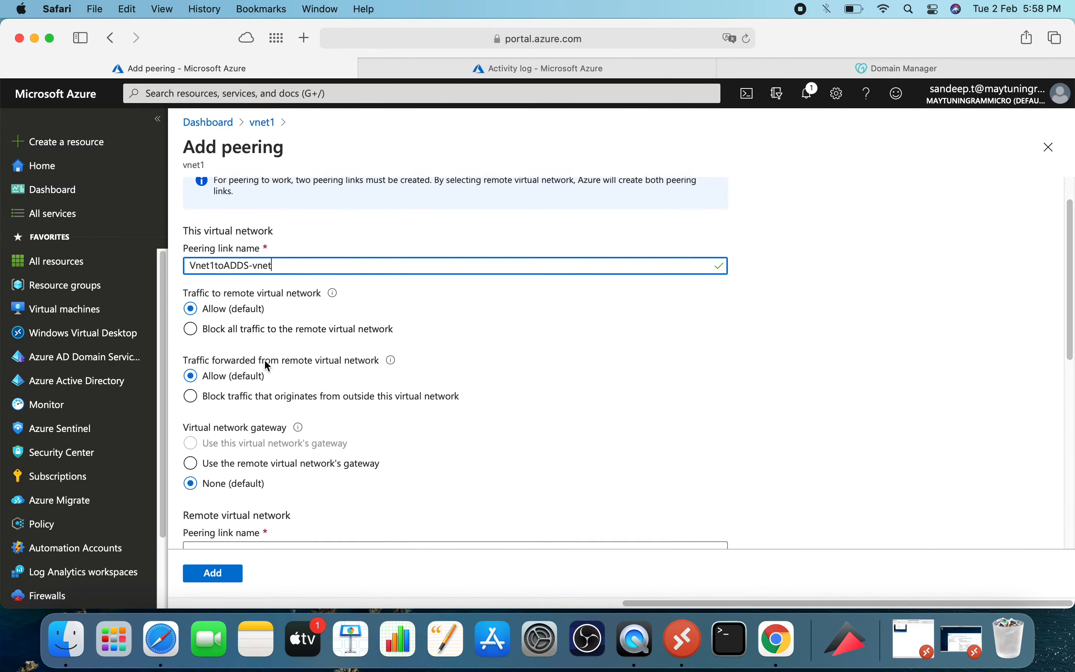
{"action": "scroll", "coordinate": [260, 334], "scroll_direction": "down", "scroll_amount": 3}
{"action": "left_click", "coordinate": [250, 307]}
{"action": "scroll", "coordinate": [280, 295], "scroll_direction": "up", "scroll_amount": 10}
{"action": "left_click_drag", "start_coordinate": [276, 310], "coordinate": [180, 310]}
{"action": "key", "text": "super+c"}
{"action": "scroll", "coordinate": [341, 354], "scroll_direction": "down", "scroll_amount": 15}
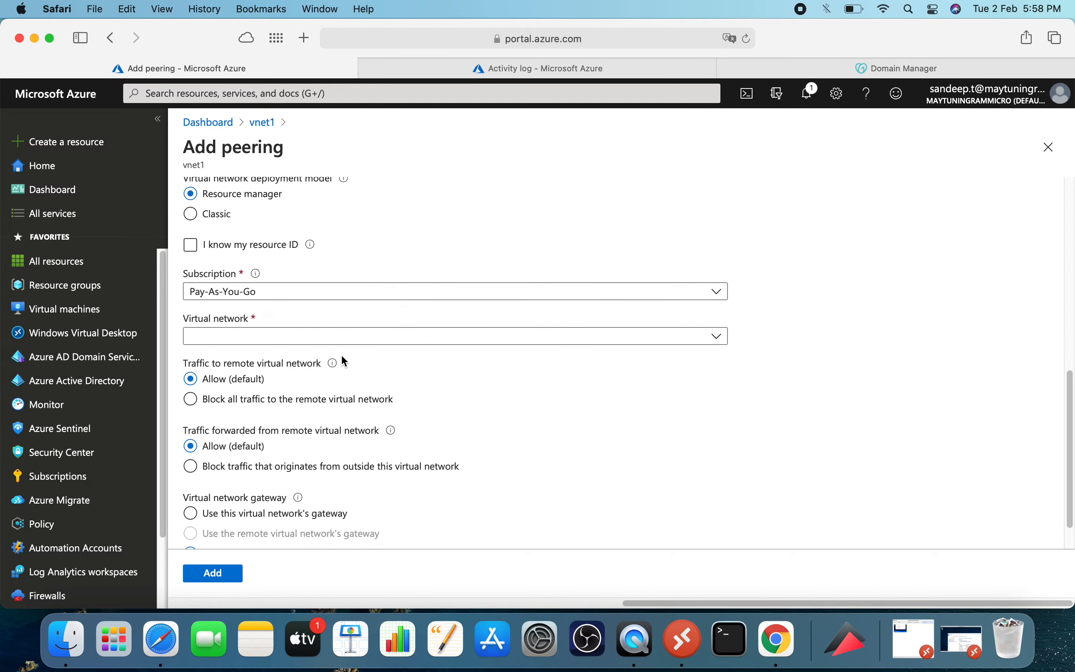
Step: Choose aadds-vnet as the remote virtual network for the peering
{"action": "left_click", "coordinate": [230, 336]}
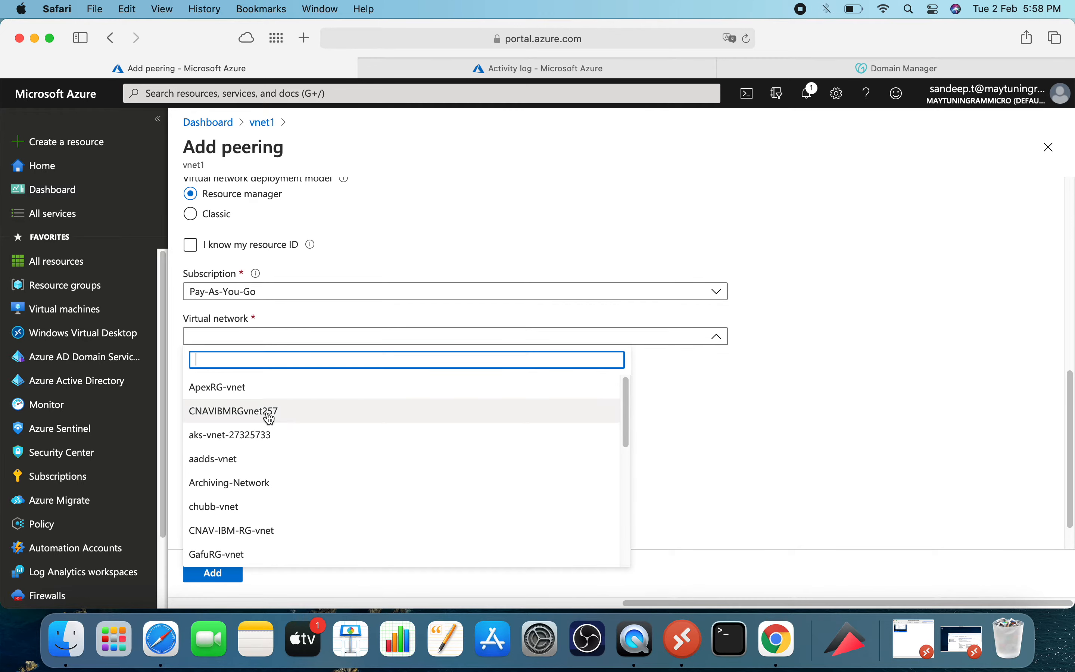
{"action": "left_click", "coordinate": [231, 461]}
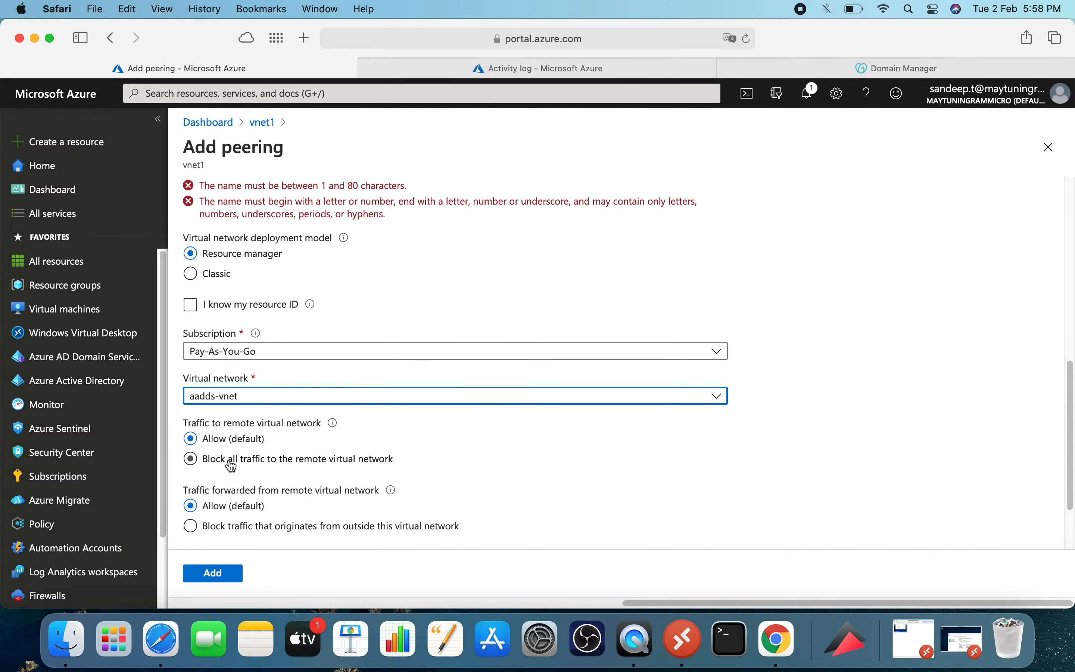
{"action": "scroll", "coordinate": [284, 340], "scroll_direction": "up", "scroll_amount": 3}
{"action": "scroll", "coordinate": [287, 344], "scroll_direction": "up", "scroll_amount": 5}
{"action": "scroll", "coordinate": [248, 391], "scroll_direction": "down", "scroll_amount": 1}
Step: Name the remote peering link ADDS-vnet-to-vnet1, add the peering, and return to My Dashboard
{"action": "left_click", "coordinate": [230, 506]}
{"action": "key", "text": "super+v"}
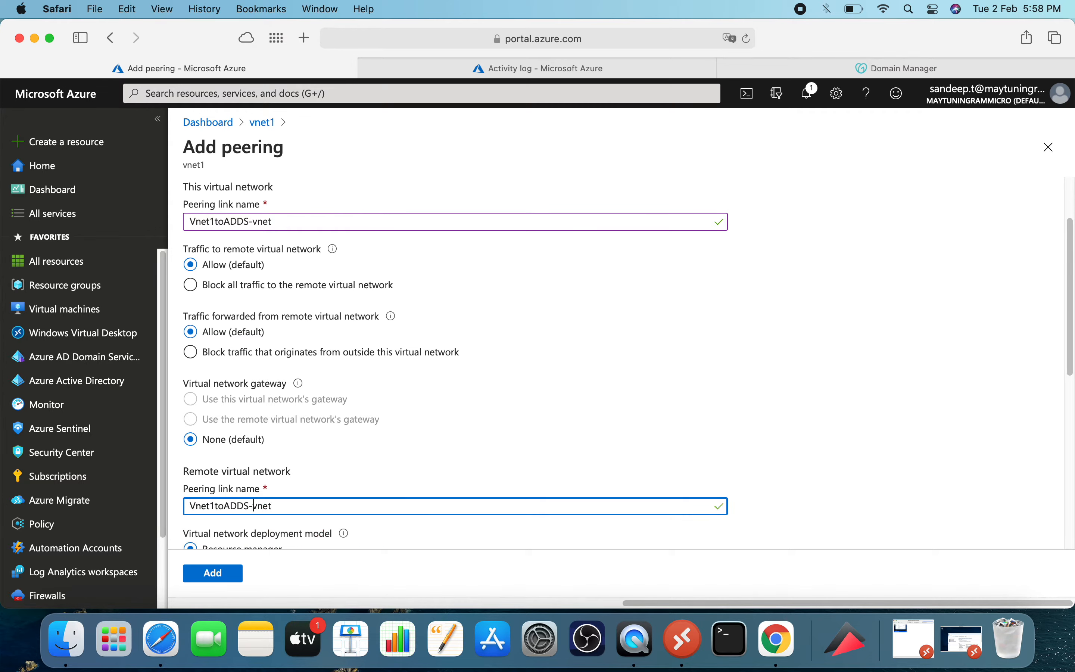
{"action": "left_click", "coordinate": [225, 505]}
{"action": "key", "text": "BackSpace"}
{"action": "key", "text": "BackSpace"}
{"action": "key", "text": "BackSpace"}
{"action": "key", "text": "BackSpace"}
{"action": "key", "text": "BackSpace"}
{"action": "key", "text": "BackSpace"}
{"action": "key", "text": "BackSpace"}
{"action": "key", "text": "Right"}
{"action": "key", "text": "Right"}
{"action": "key", "text": "Right"}
{"action": "type", "text": "-to-"}
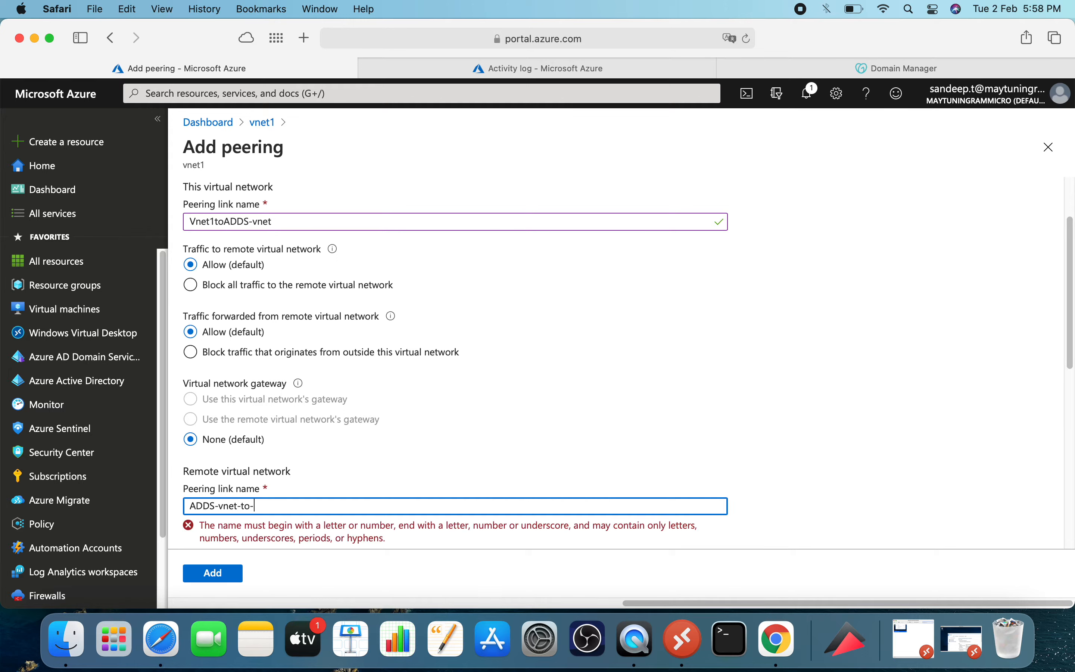
{"action": "type", "text": "vnet1"}
{"action": "scroll", "coordinate": [596, 403], "scroll_direction": "down", "scroll_amount": 10}
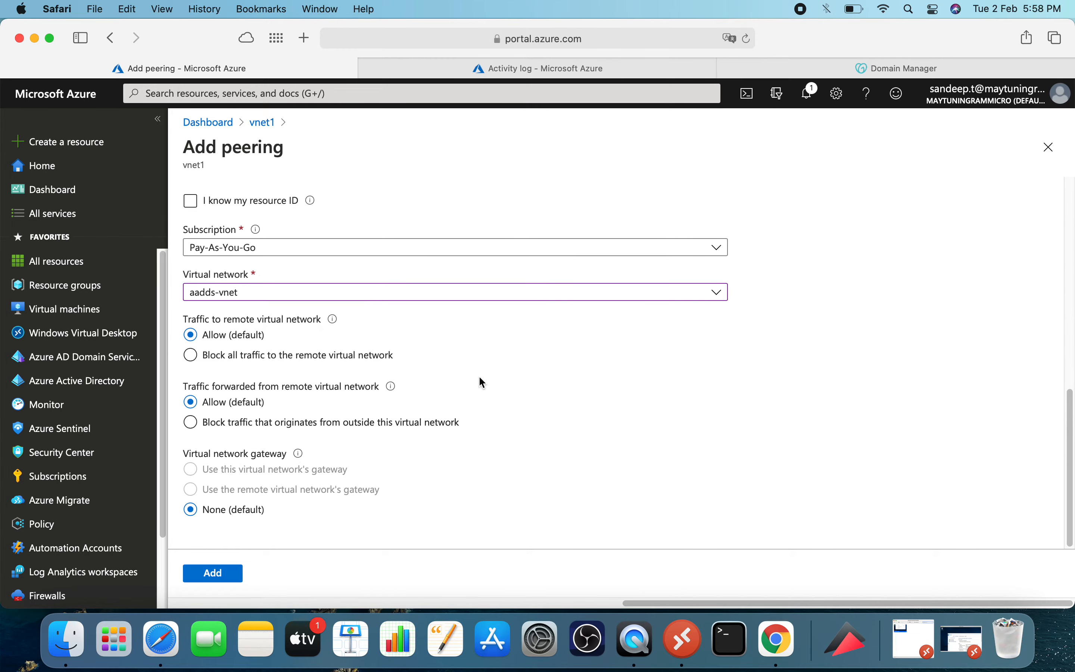
{"action": "left_click", "coordinate": [218, 574]}
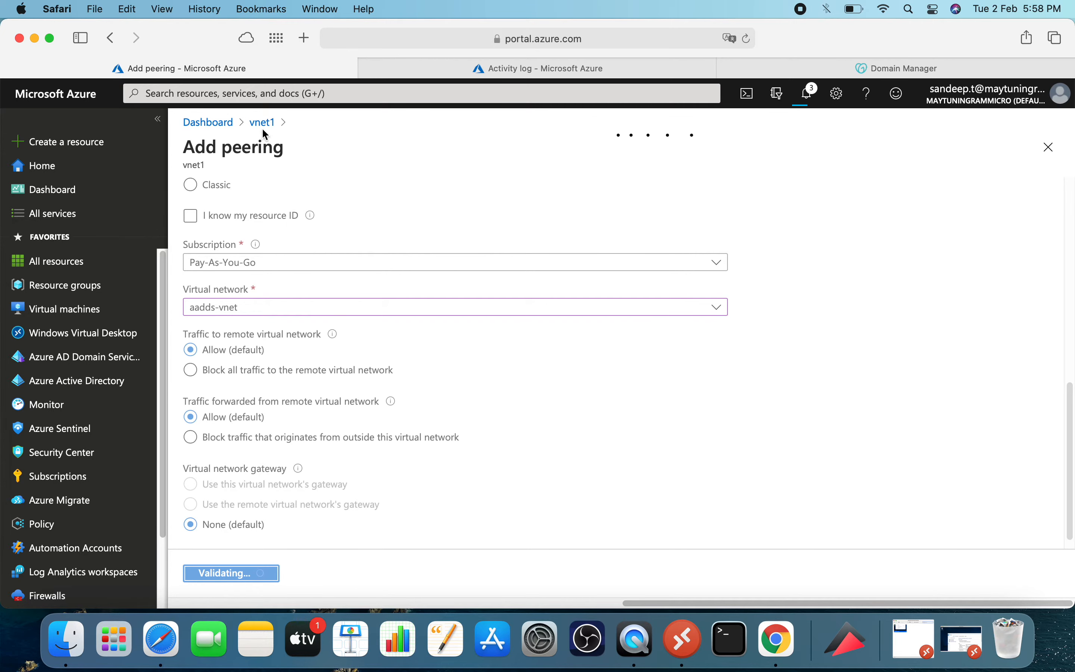
{"action": "left_click", "coordinate": [215, 122]}
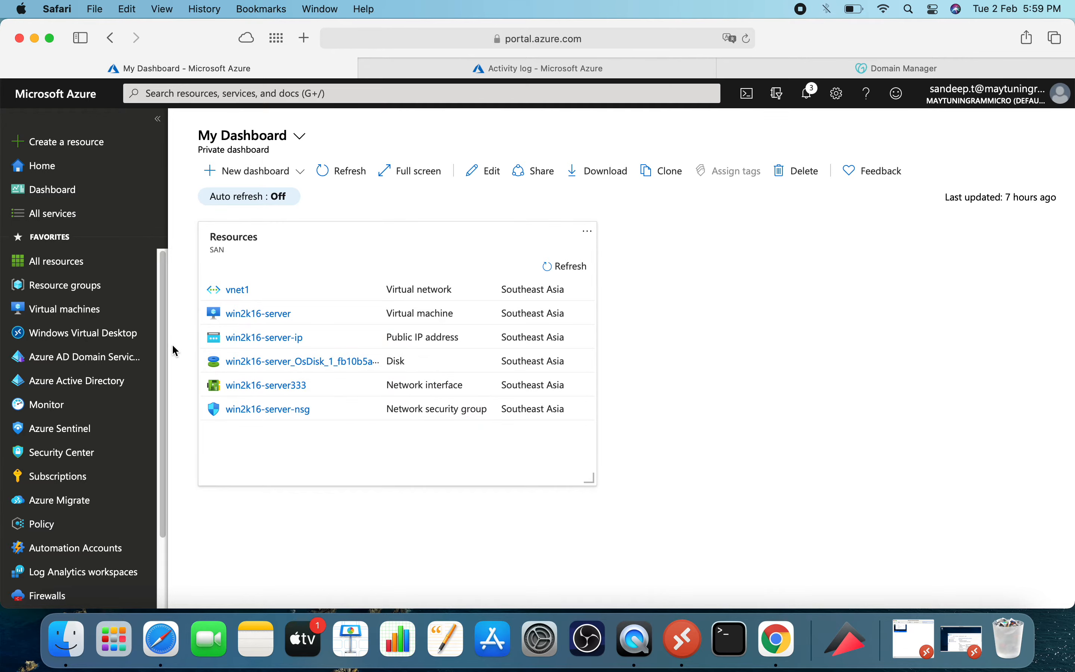
Step: Copy domain controller IP 172.17.4.4 from the sandeepreddy.cloud managed domain's Properties
{"action": "left_click", "coordinate": [84, 297]}
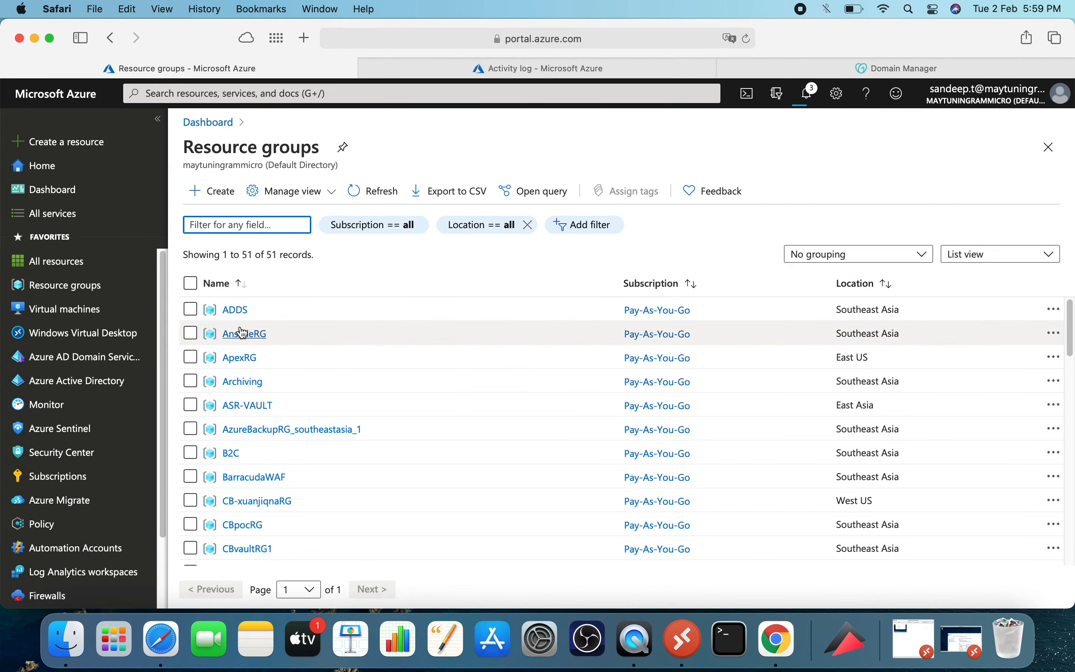
{"action": "left_click", "coordinate": [243, 313]}
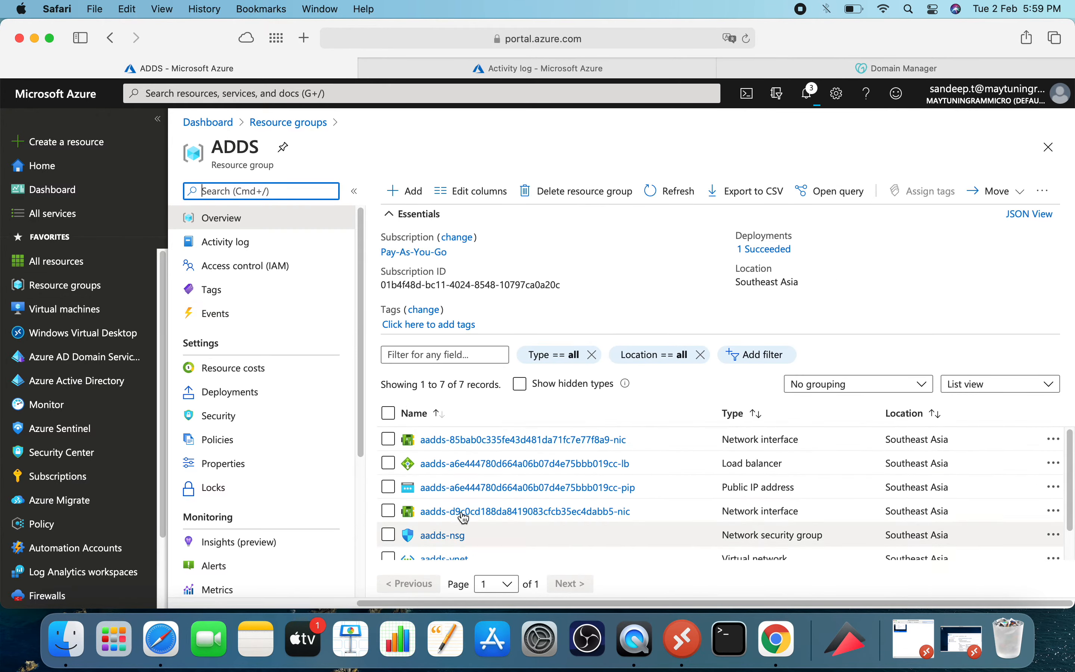
{"action": "scroll", "coordinate": [462, 533], "scroll_direction": "down", "scroll_amount": 2}
{"action": "left_click", "coordinate": [463, 549]}
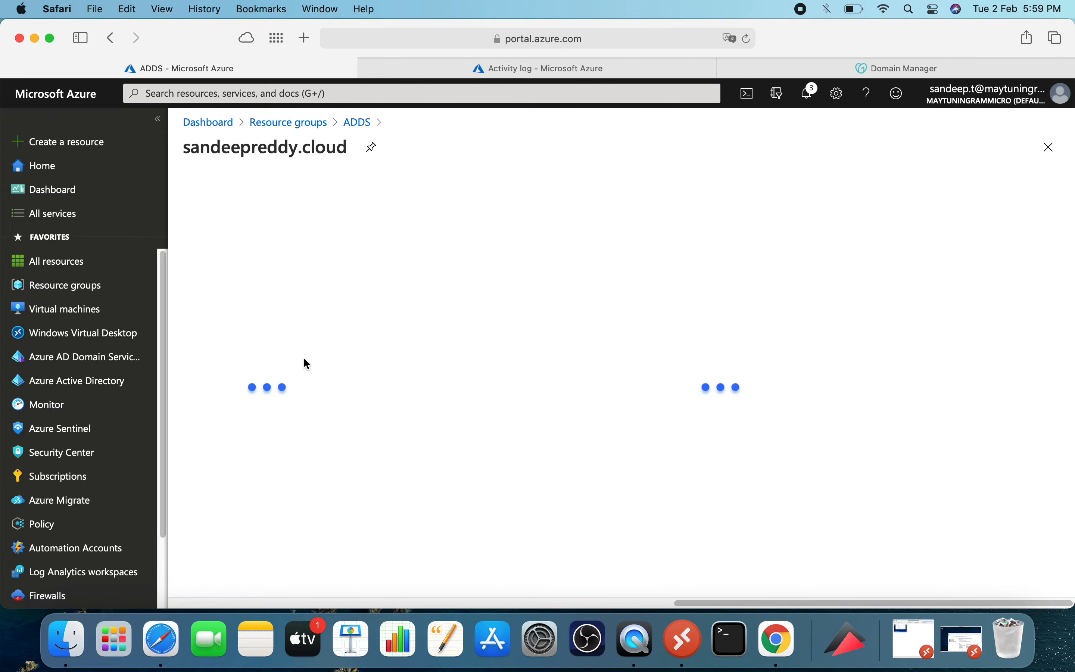
{"action": "left_click", "coordinate": [259, 319]}
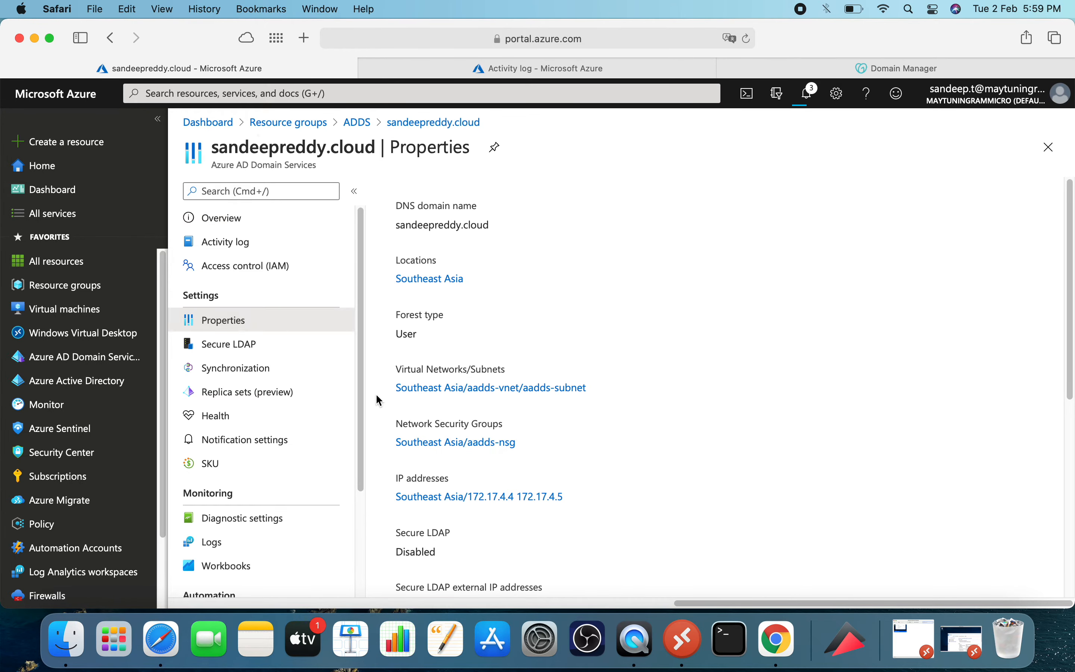
{"action": "left_click_drag", "start_coordinate": [513, 496], "coordinate": [467, 497]}
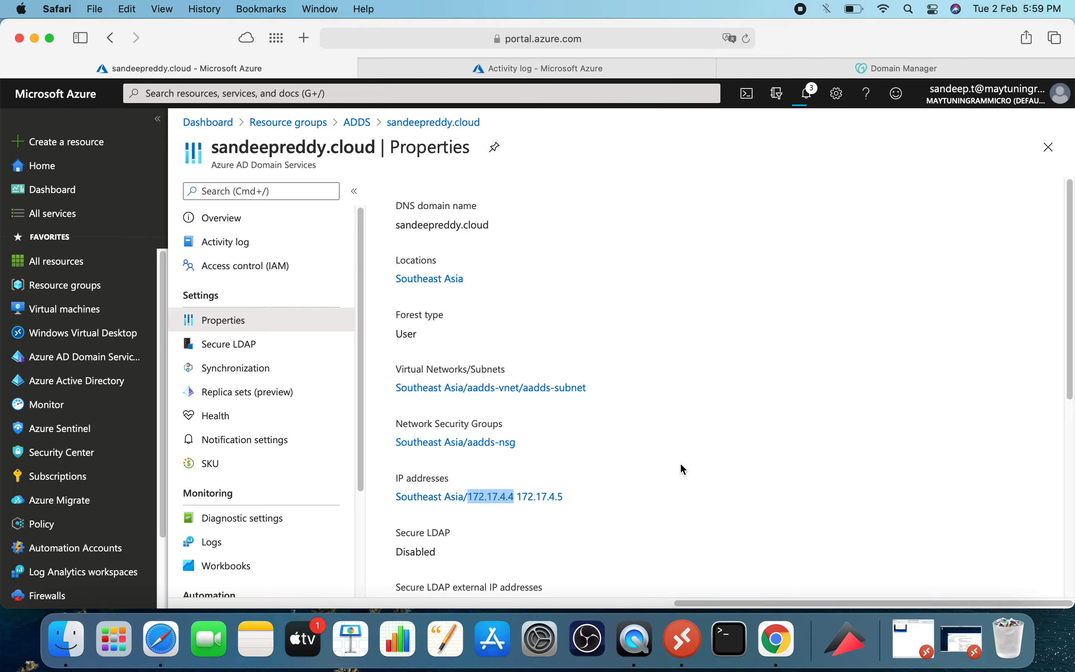
{"action": "key", "text": "super+c"}
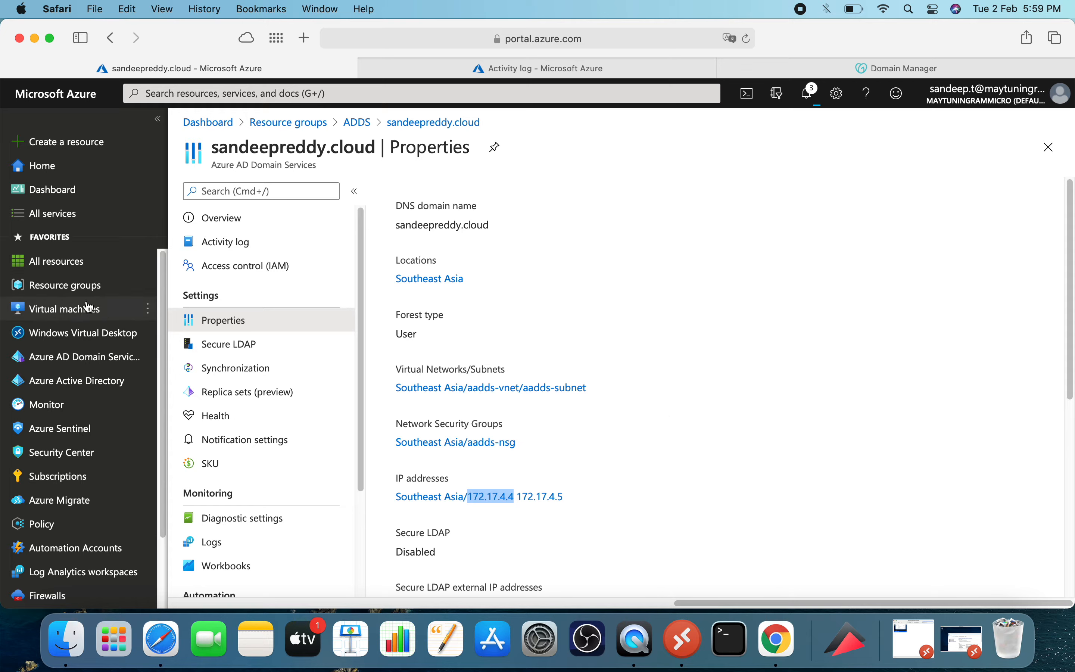
Step: Open vnet1's overview from My Dashboard
{"action": "left_click", "coordinate": [62, 197]}
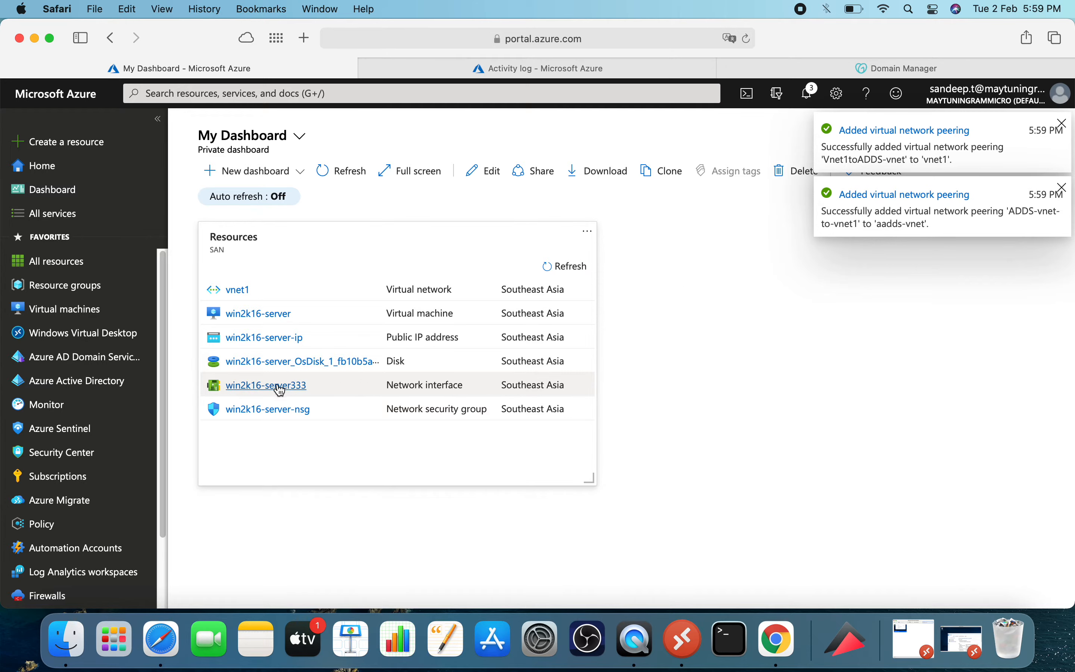
{"action": "left_click", "coordinate": [236, 292]}
{"action": "scroll", "coordinate": [282, 392], "scroll_direction": "down", "scroll_amount": 3}
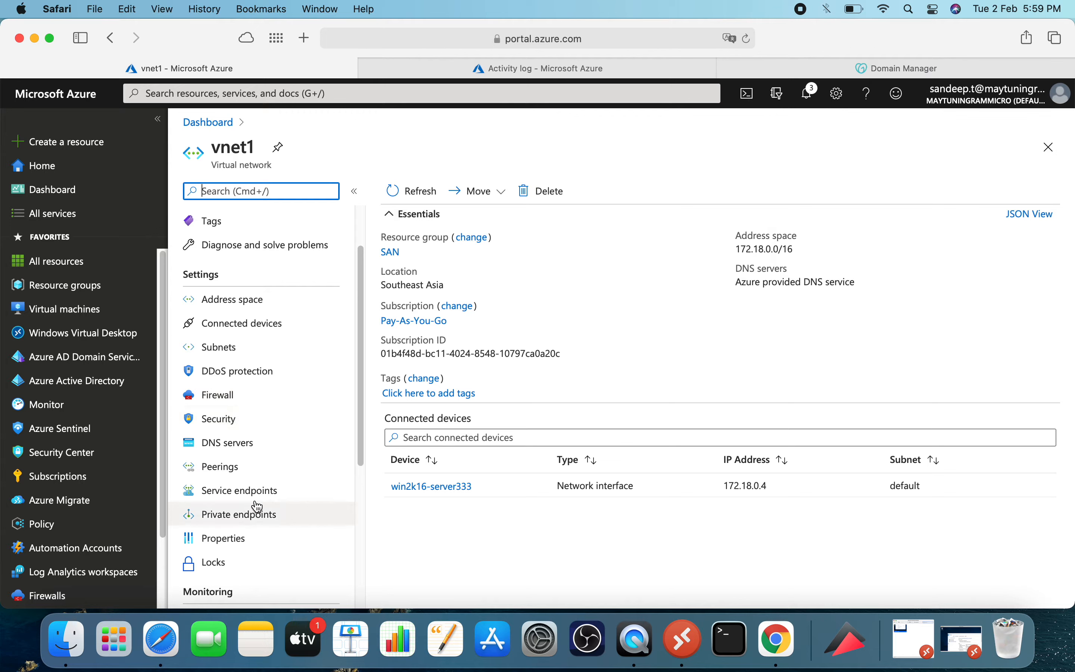
Step: Save custom DNS servers 172.17.4.4 and 172.17.4.5 on vnet1, then full-screen the win2k16-server remote desktop
{"action": "left_click", "coordinate": [250, 444]}
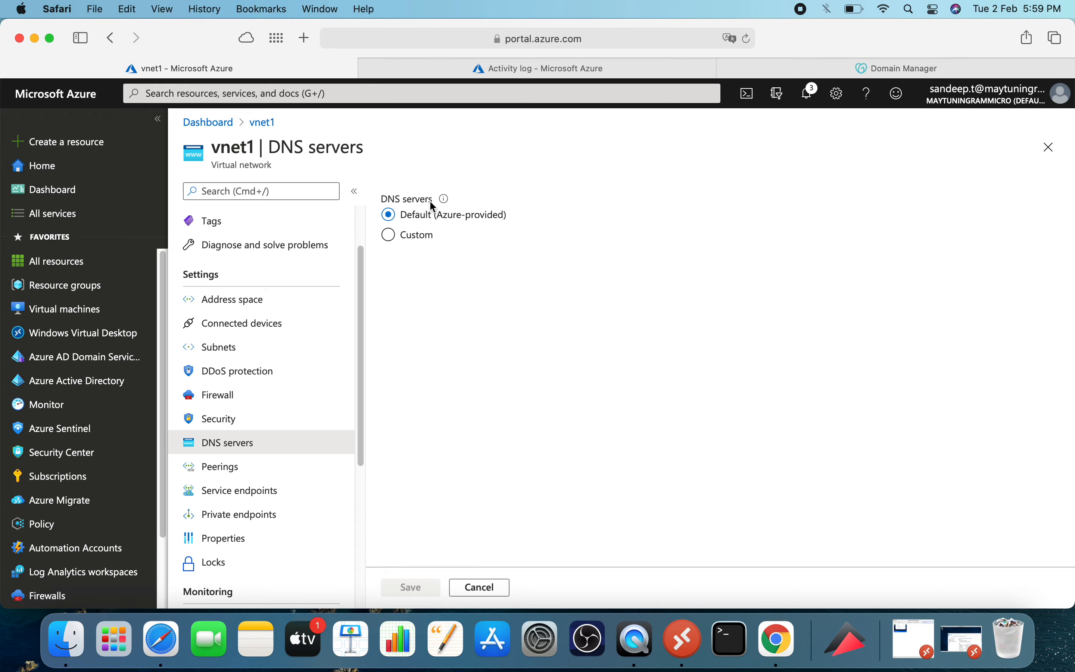
{"action": "left_click", "coordinate": [413, 234]}
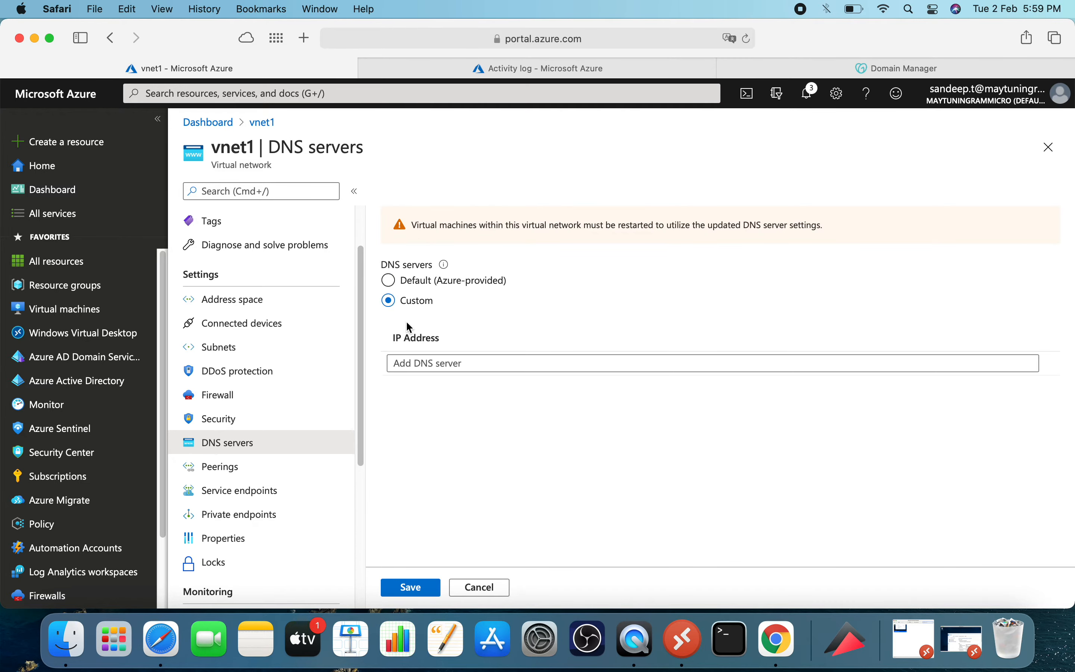
{"action": "left_click", "coordinate": [416, 366]}
{"action": "key", "text": "super+v"}
{"action": "left_click", "coordinate": [417, 387]}
{"action": "key", "text": "super+v"}
{"action": "key", "text": "BackSpace"}
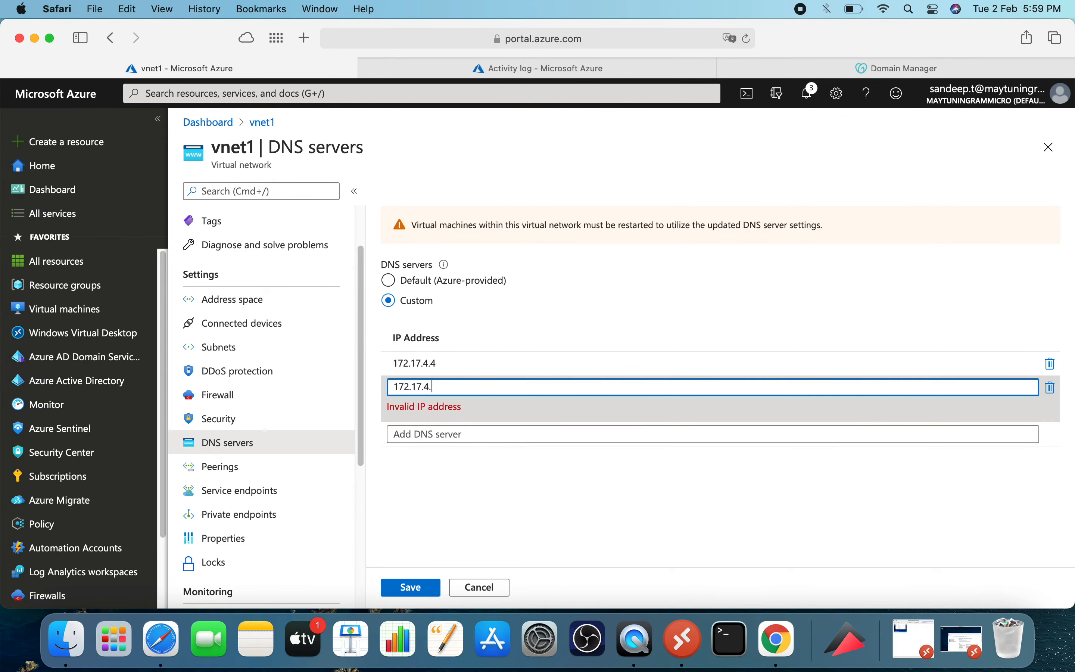
{"action": "type", "text": "5"}
{"action": "left_click", "coordinate": [410, 589]}
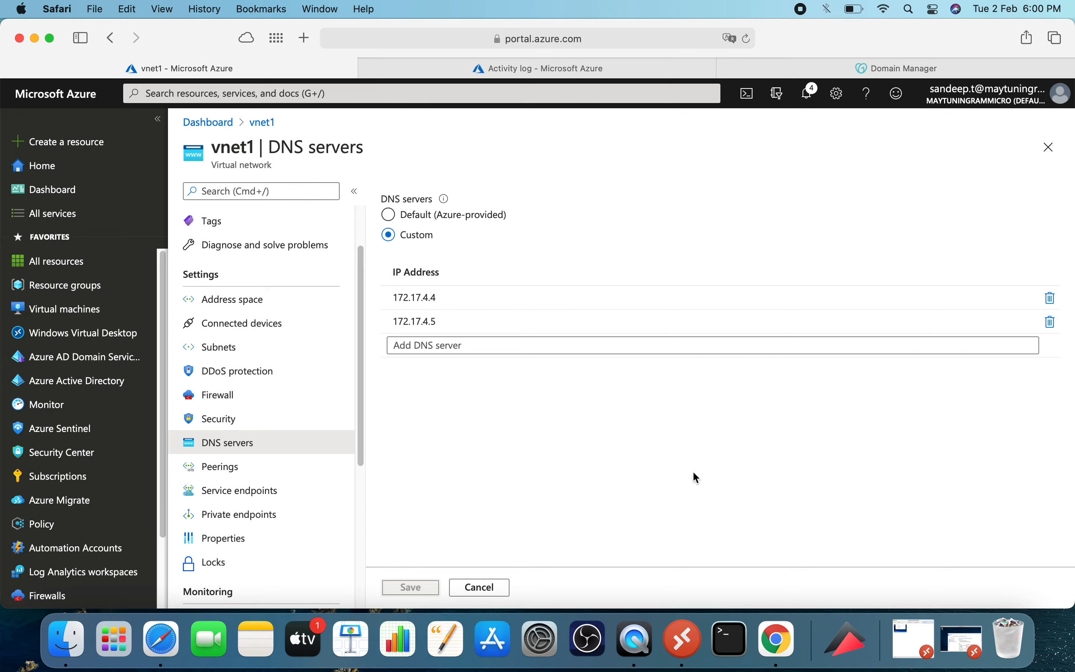
{"action": "left_click", "coordinate": [969, 649]}
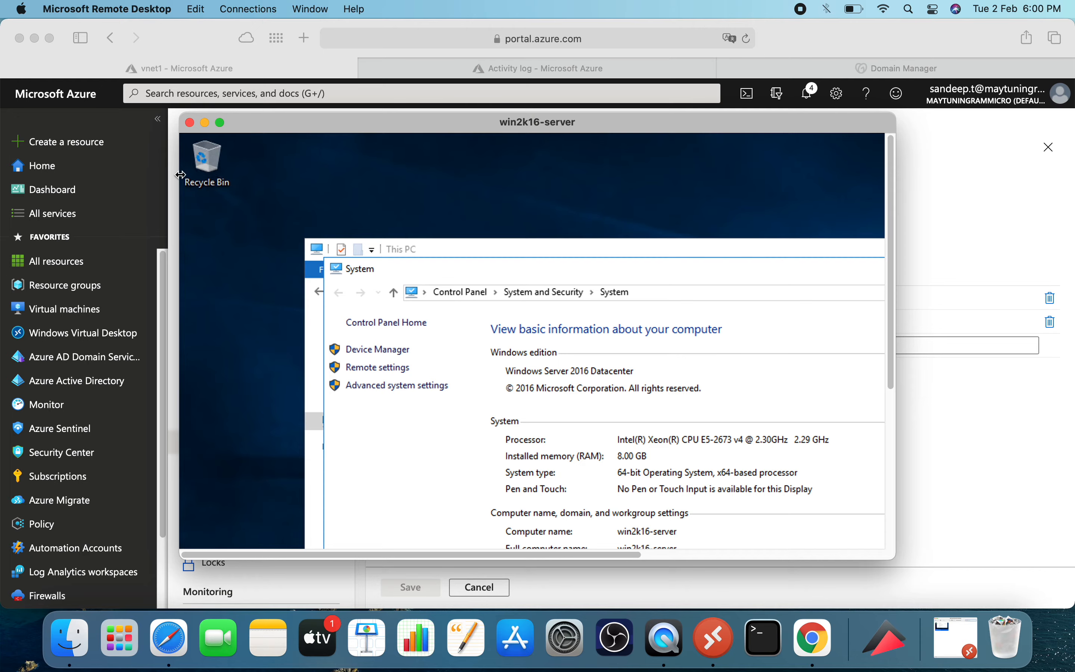
{"action": "left_click", "coordinate": [220, 122]}
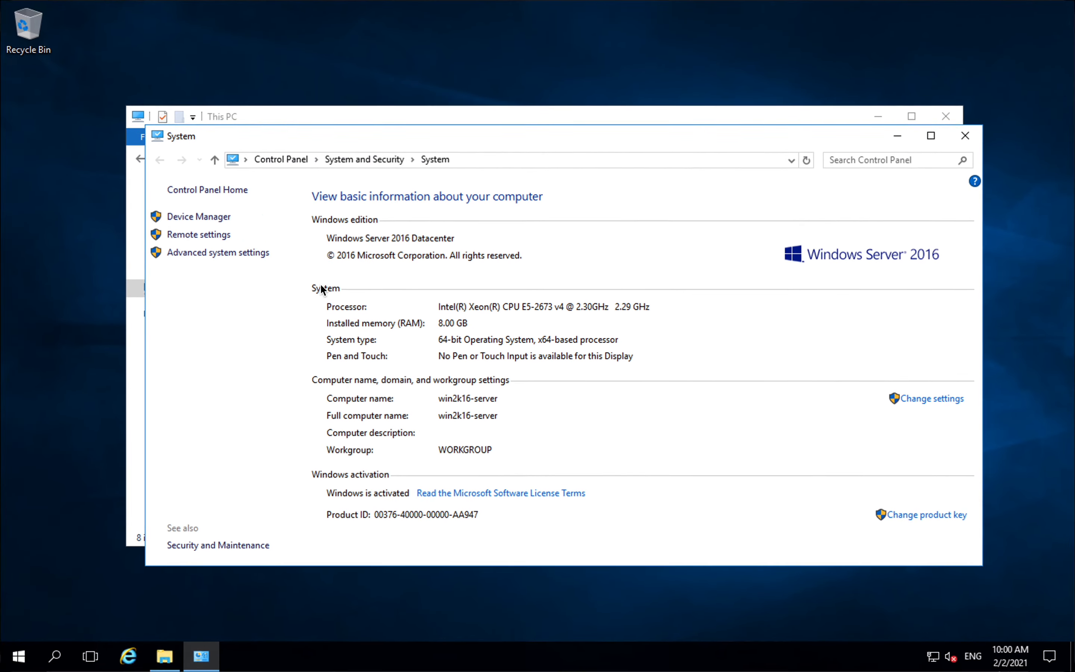